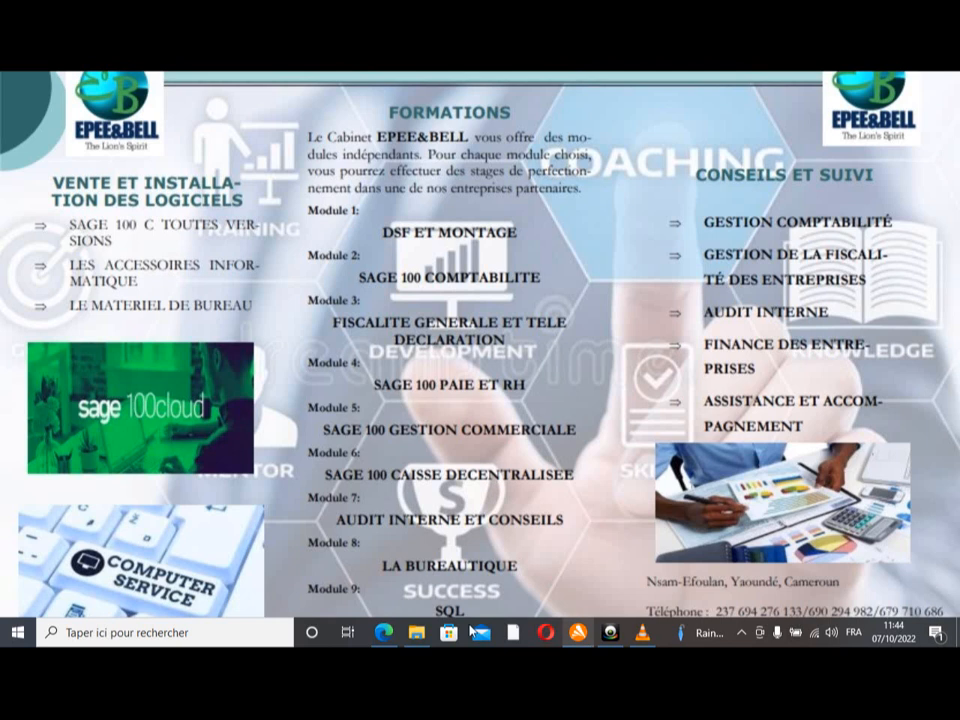
Switch to Microsoft Edge and open the Télédéclaration portal from the Direction Générale des Impôts home page
left_click(383, 633)
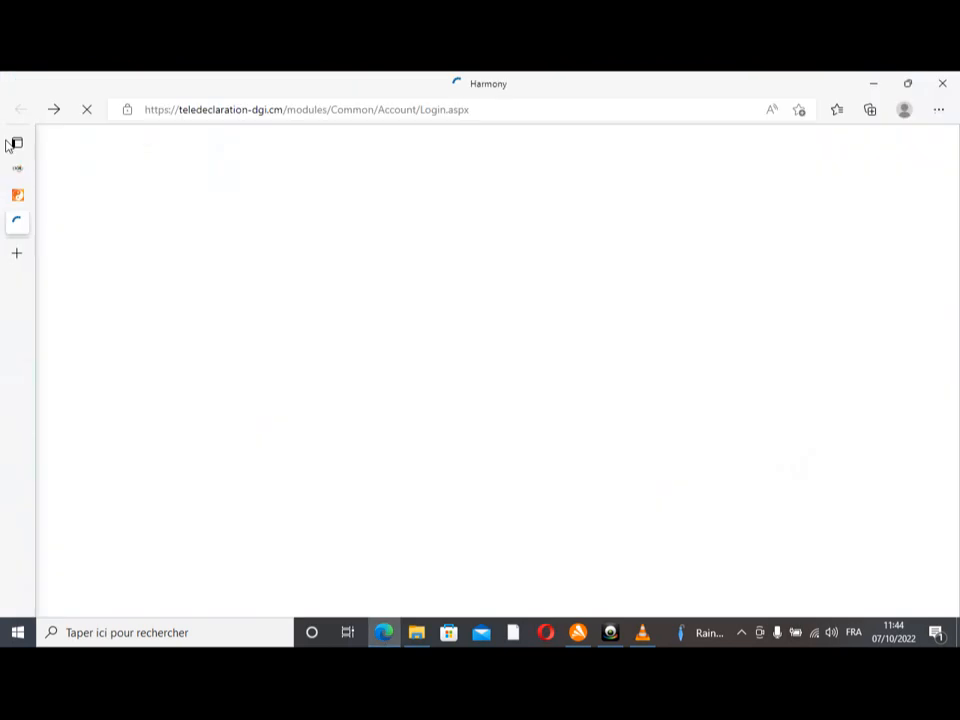
left_click(16, 171)
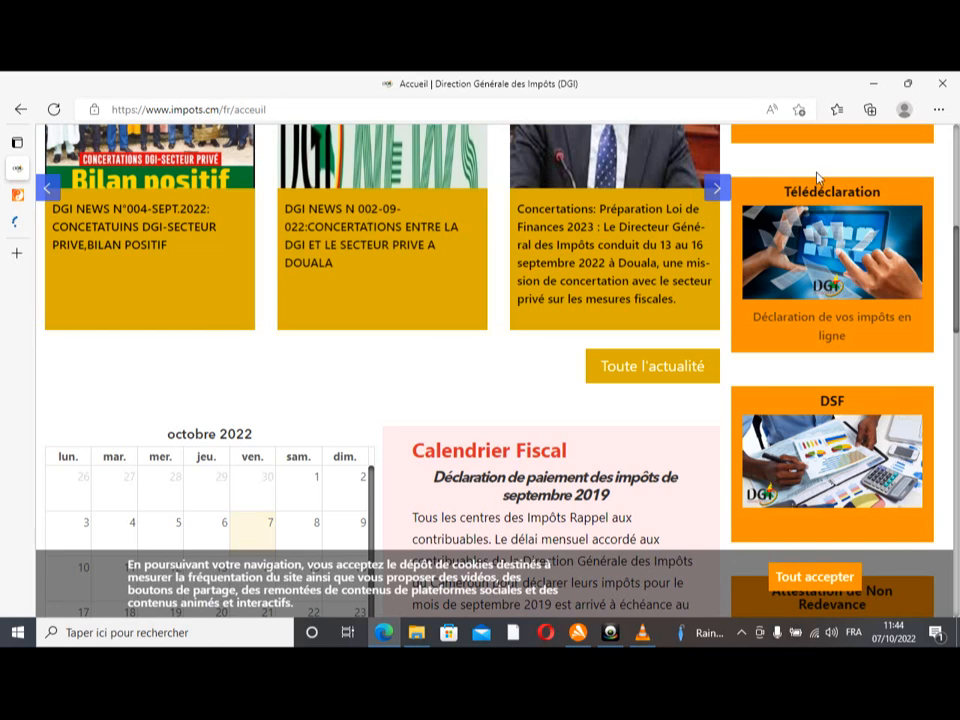
left_click(816, 198)
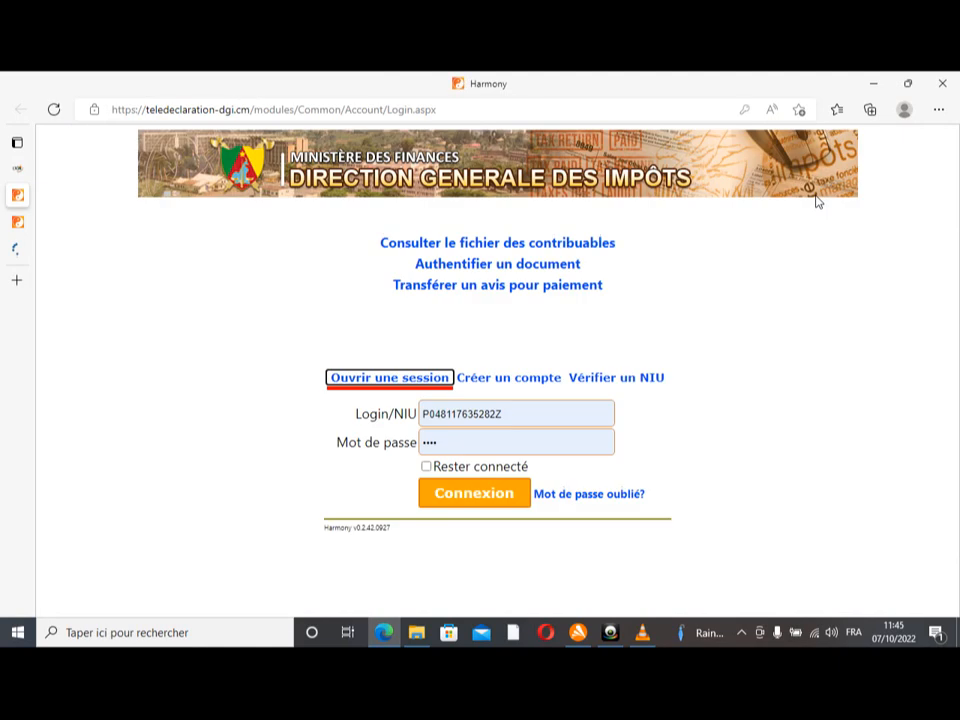
Log in to the Harmony portal with the company's saved taxpayer login and account password, and show its identification page
left_click(524, 413)
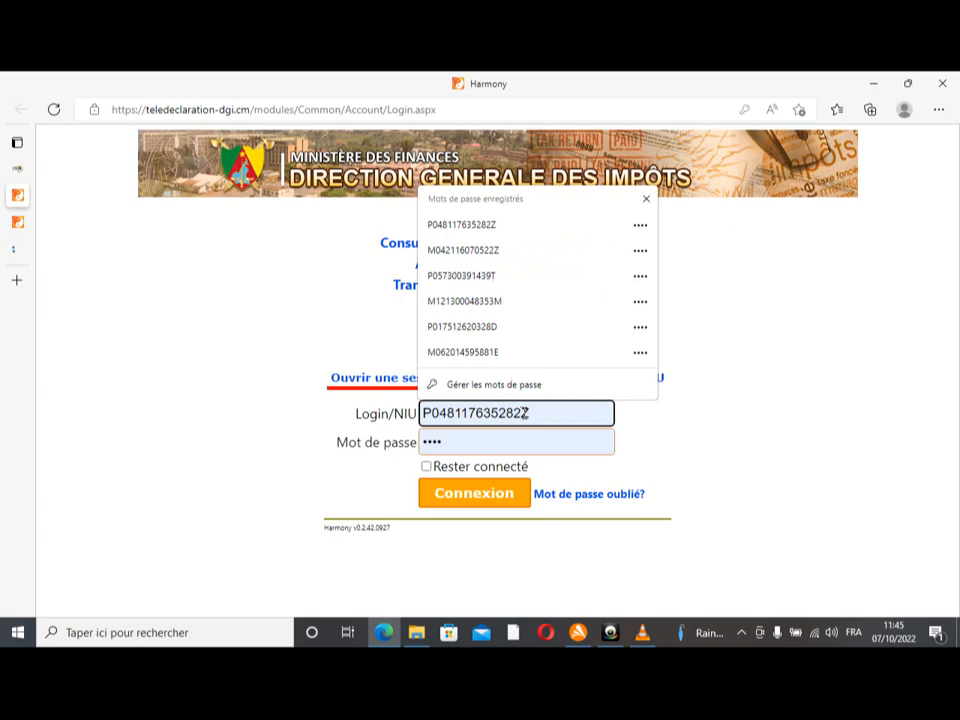
left_click(501, 252)
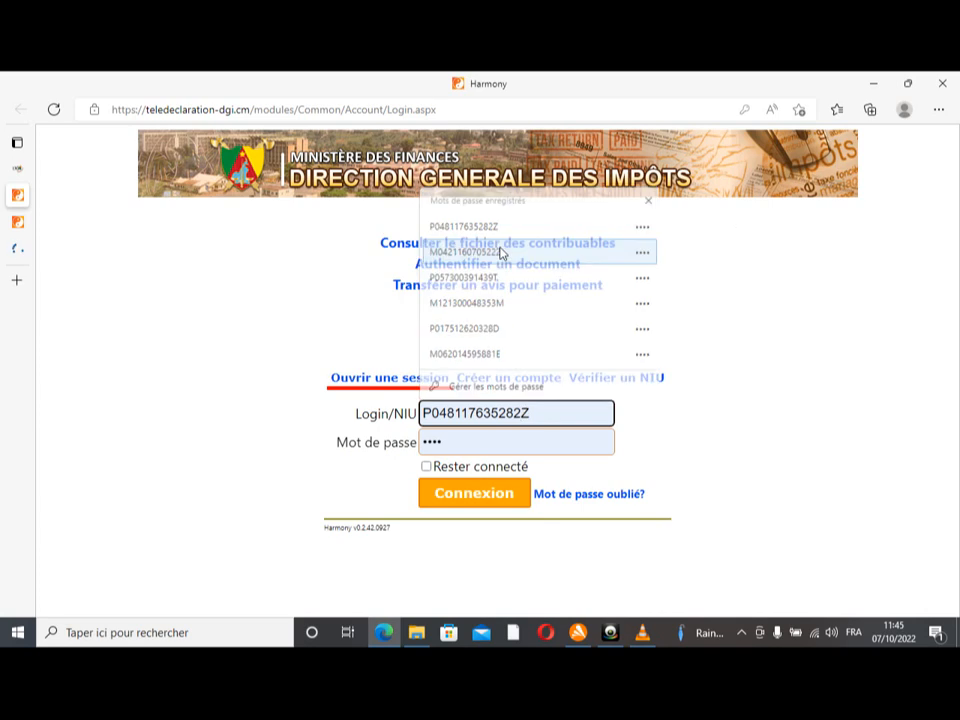
left_click(467, 505)
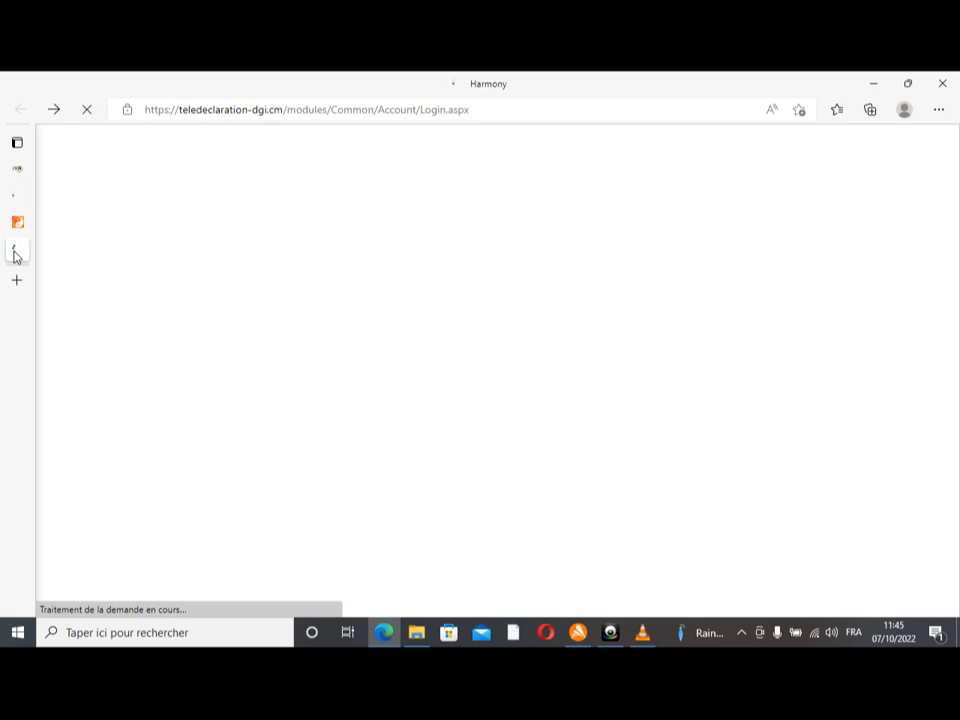
mouse_move(19, 202)
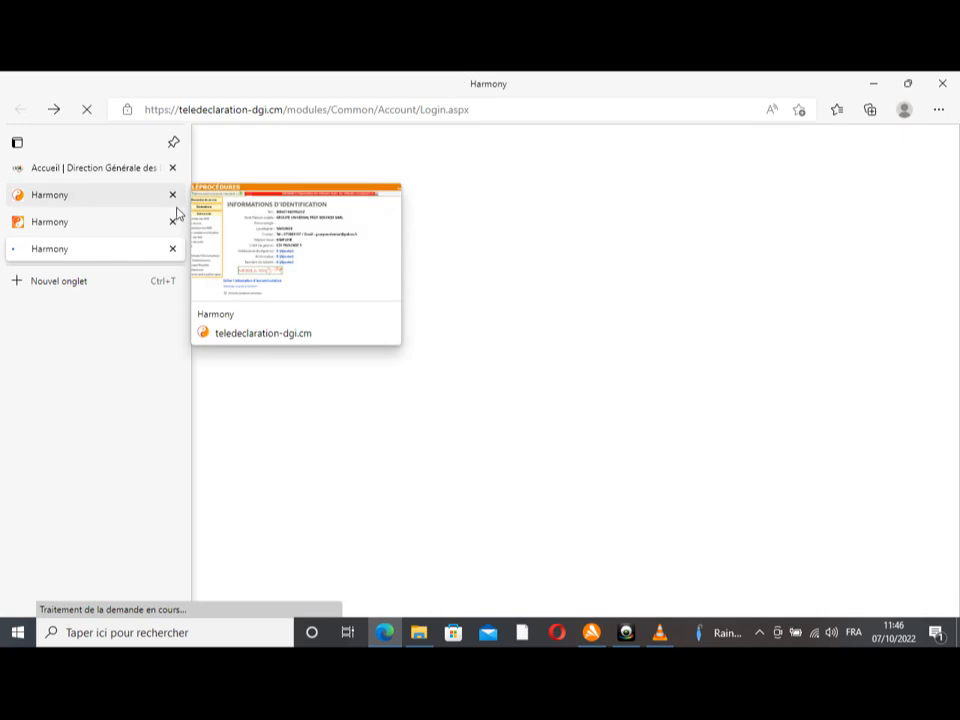
left_click(25, 197)
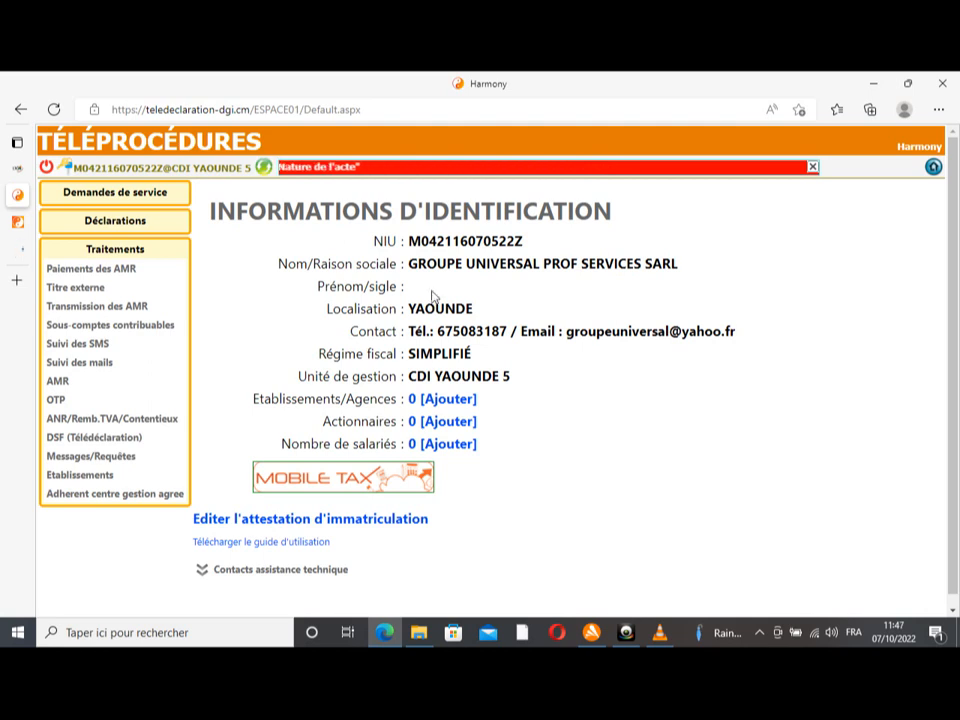
Expand the Déclarations section and request the Déclarations synthétiques page
left_click(112, 226)
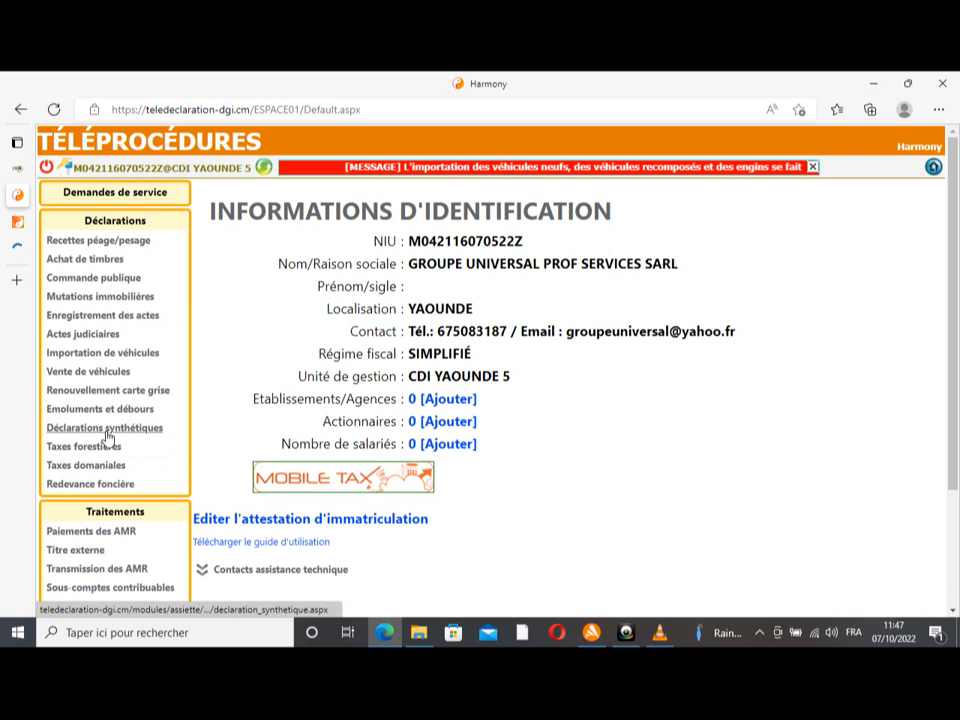
left_click(108, 436)
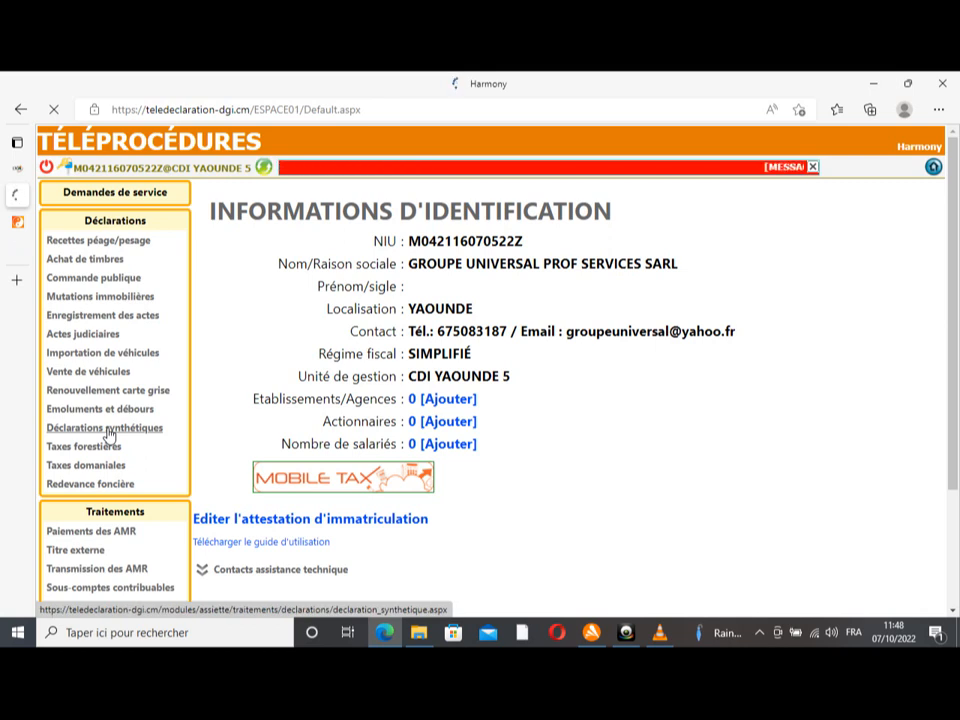
left_click(108, 433)
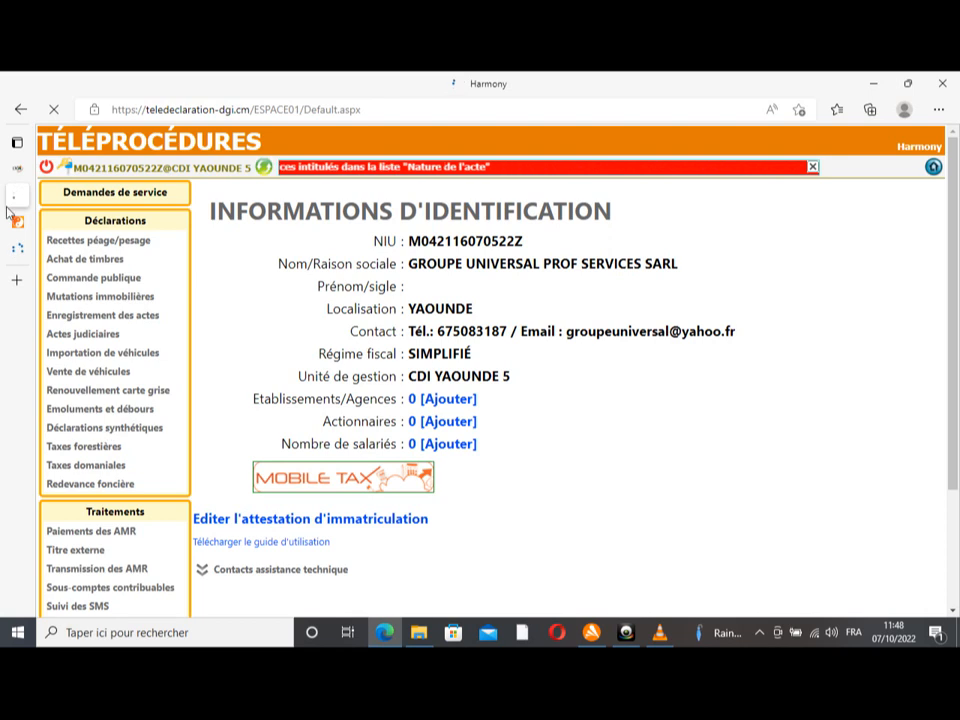
Close the two redundant Harmony tabs and open the Déclarations synthétiques page again
mouse_move(28, 230)
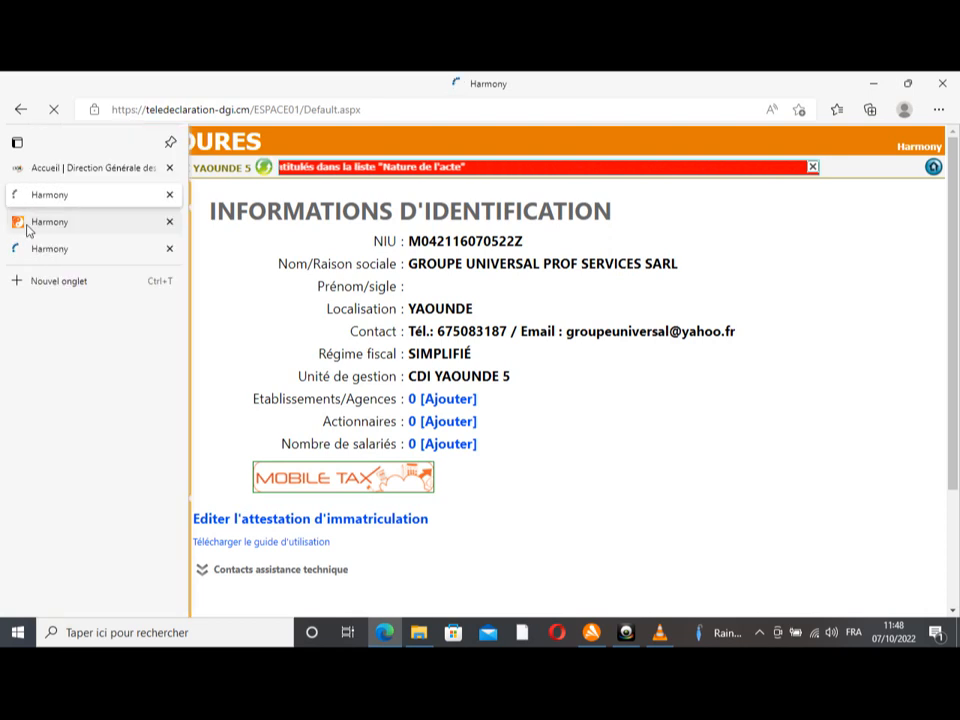
left_click(172, 222)
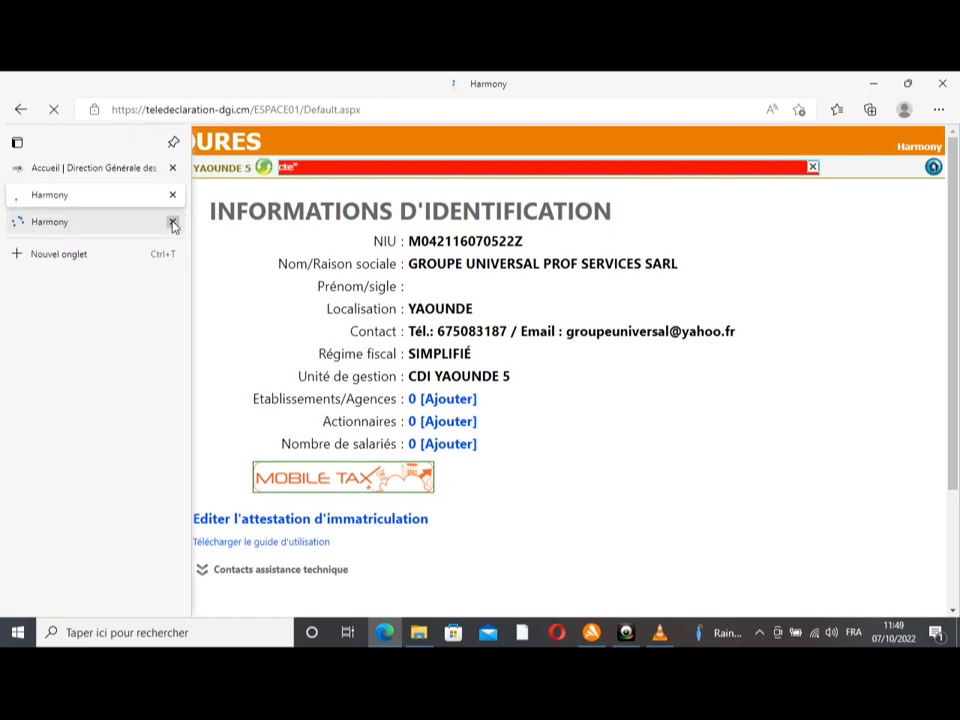
left_click(172, 222)
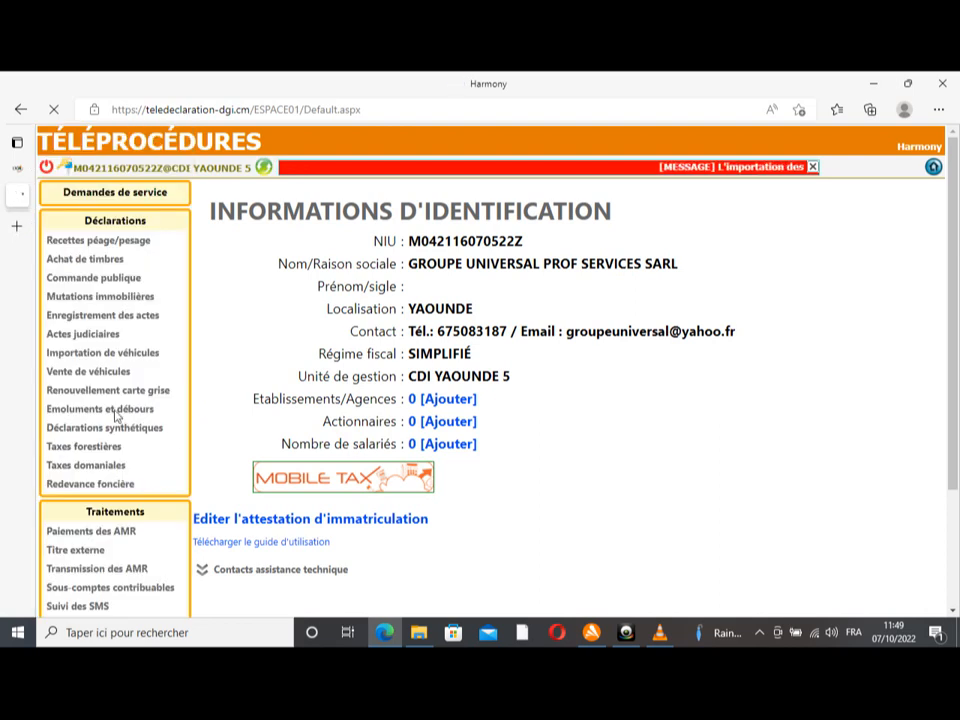
left_click(107, 431)
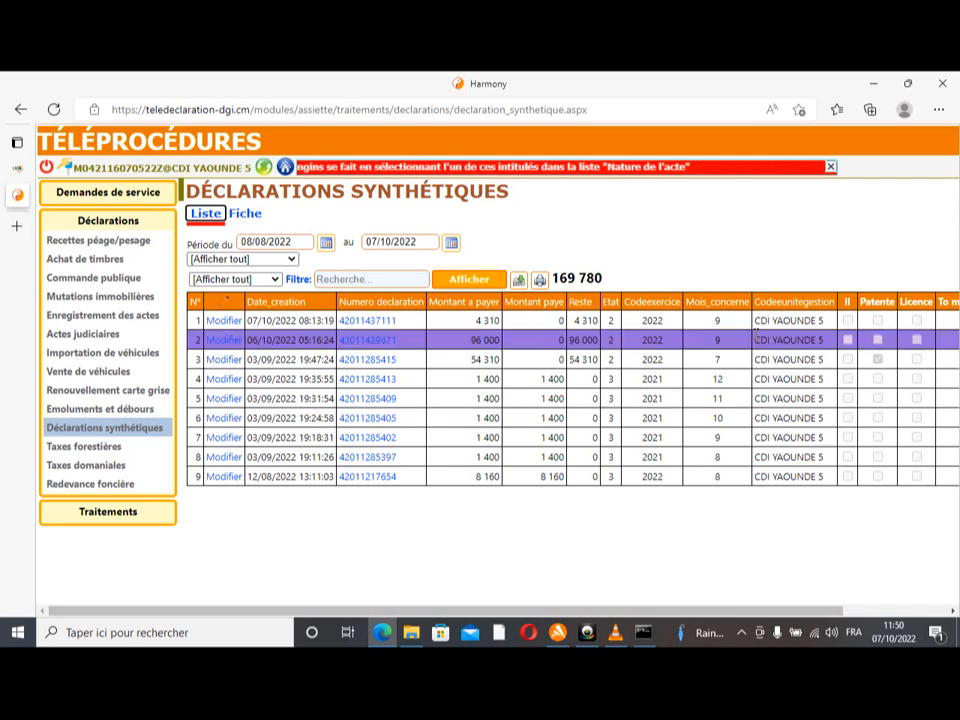
Open a blank Fiche for a new synthetic declaration and look over its header fields and tax rubrics
left_click(245, 215)
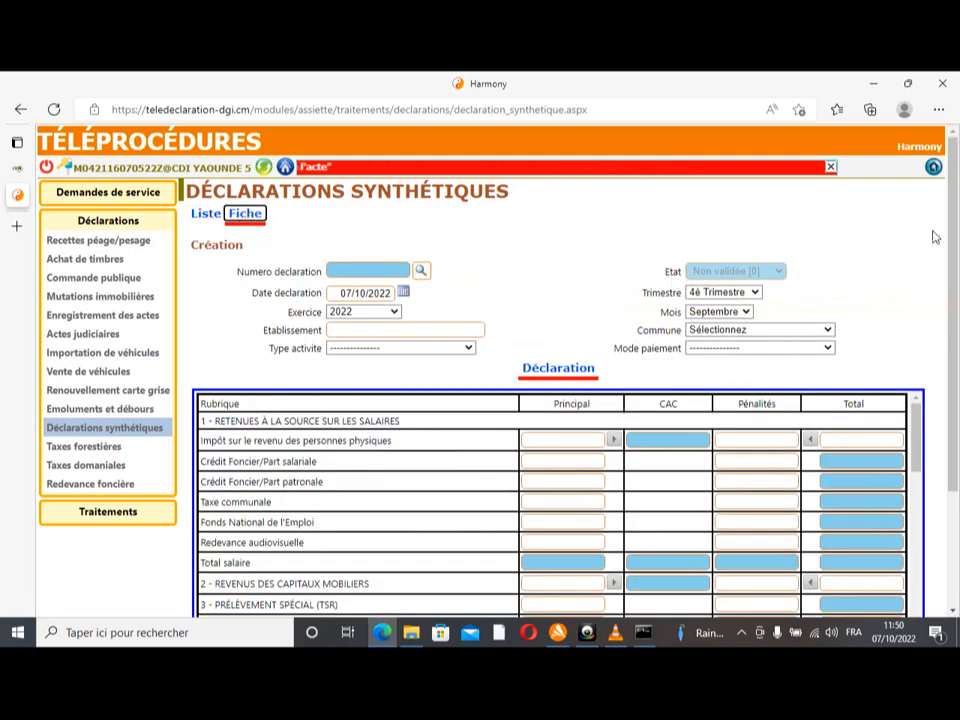
left_click_drag(952, 283, 952, 285)
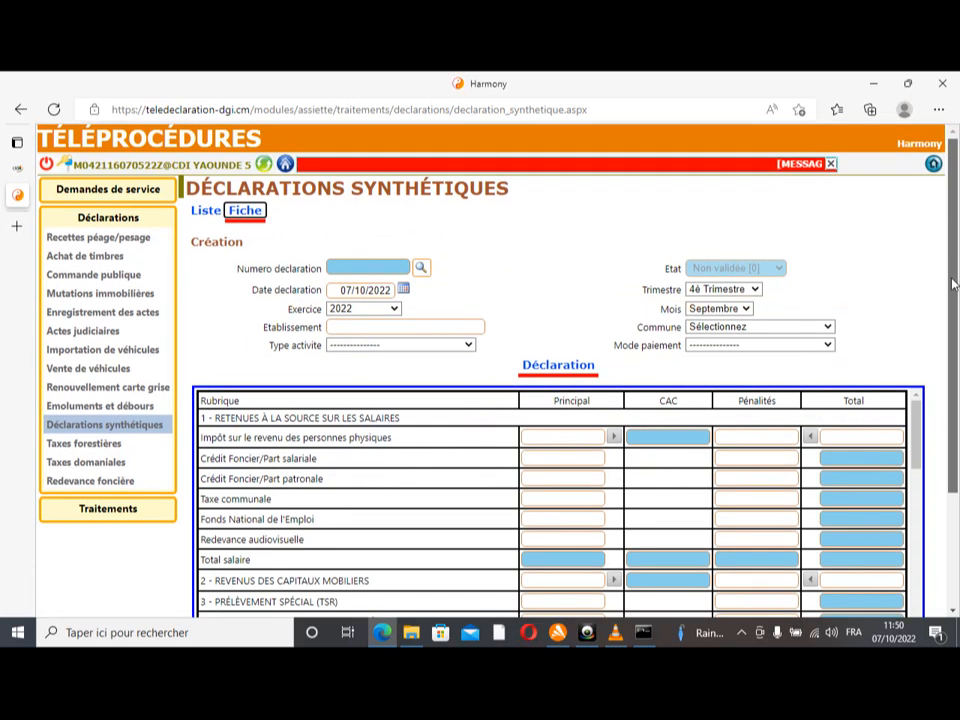
scroll(952, 283, "down", 2)
scroll(938, 224, "up", 1)
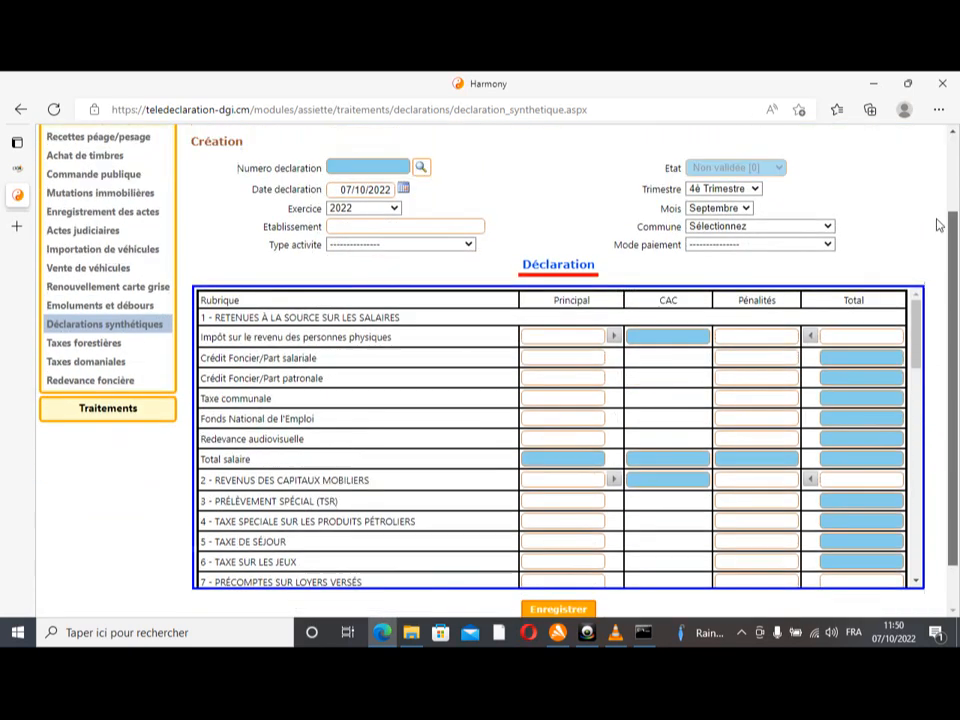
scroll(938, 224, "up", 2)
scroll(936, 208, "down", 3)
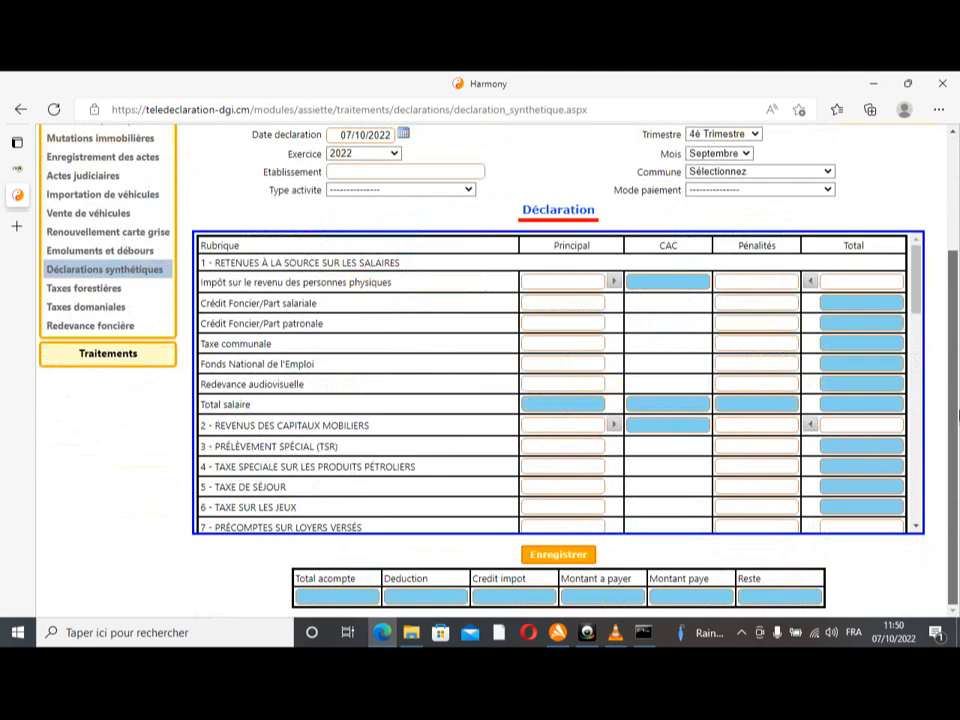
scroll(956, 415, "up", 3)
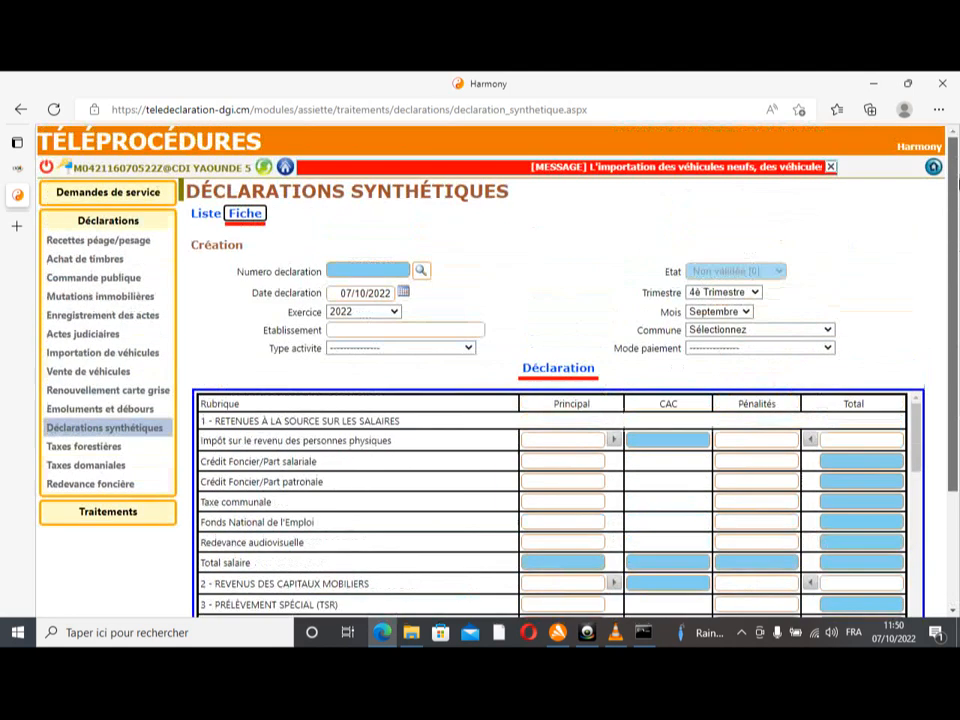
Enter GROUPE UNIVERSAL as the Etablissement of the new declaration
left_click(351, 330)
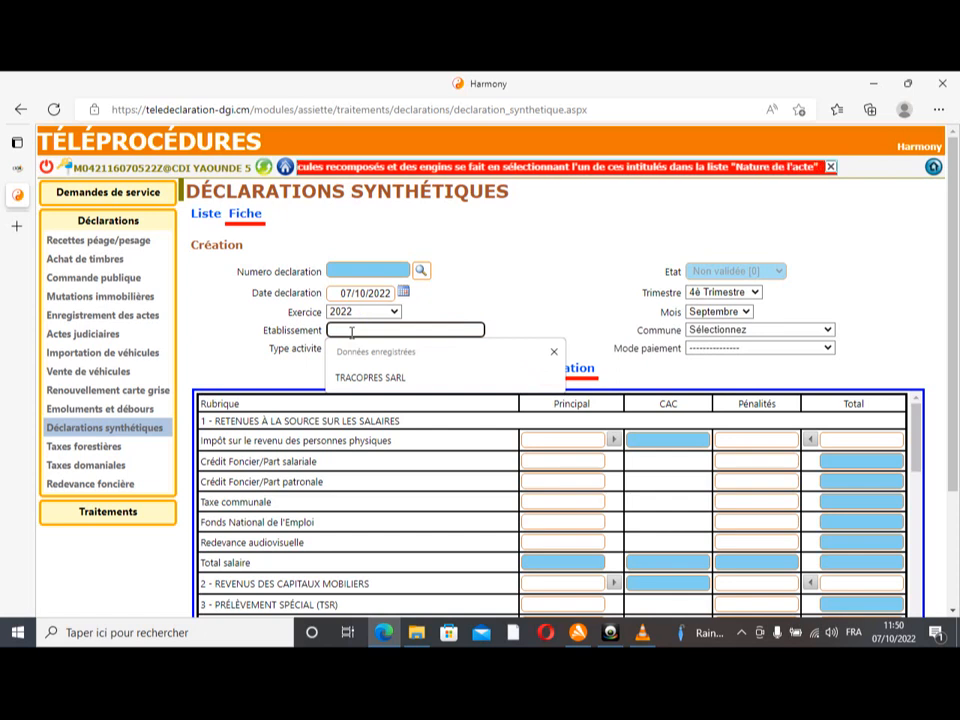
type("GRO")
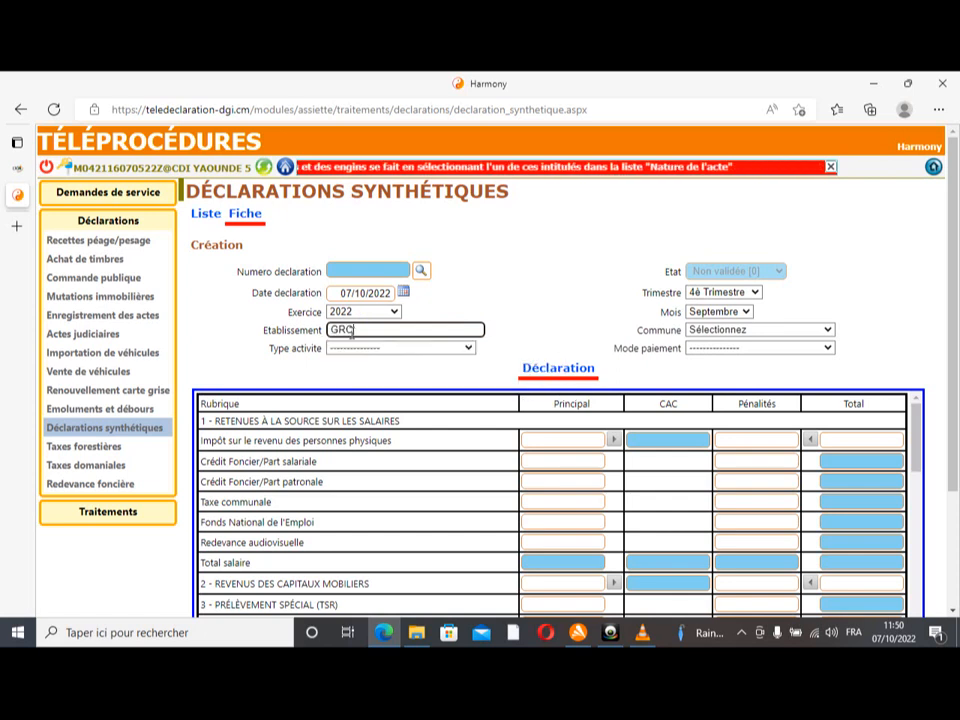
type("UPE U")
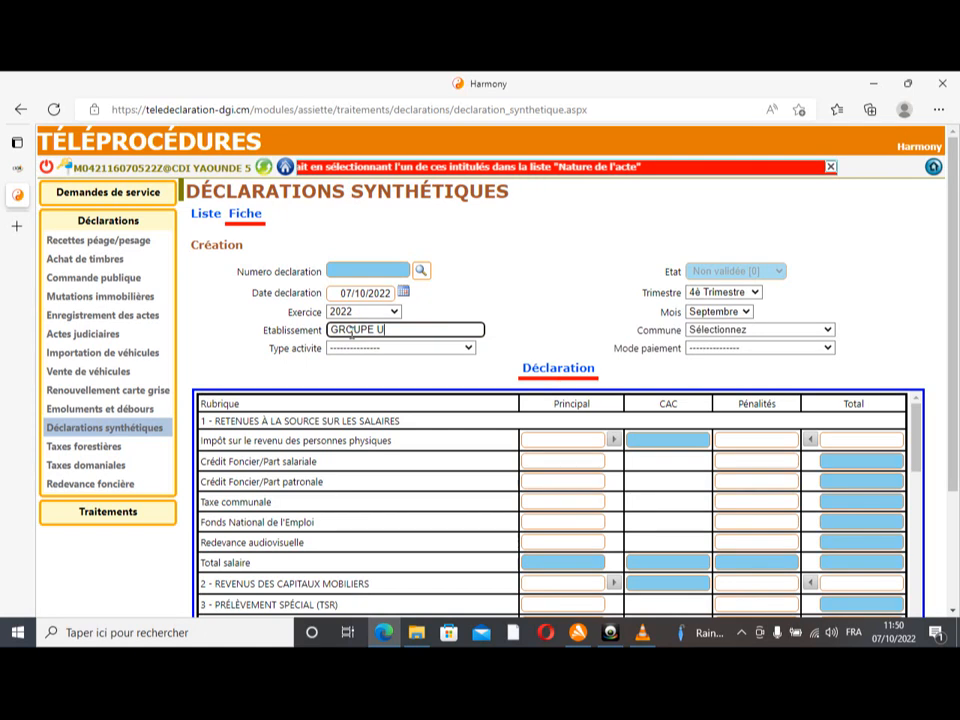
type("NIVER")
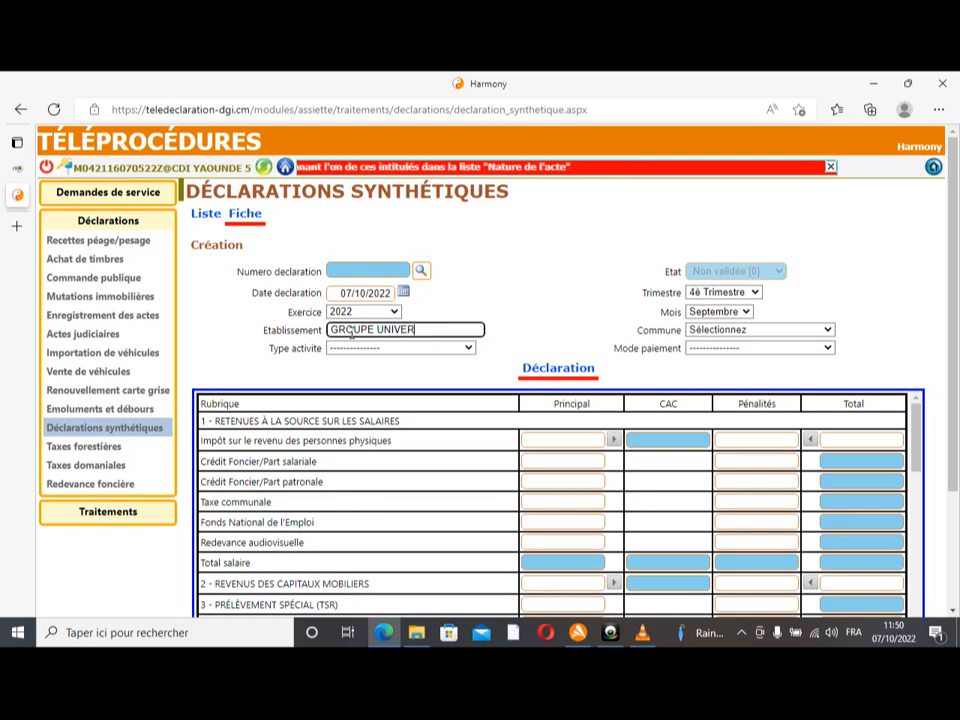
type("SAL")
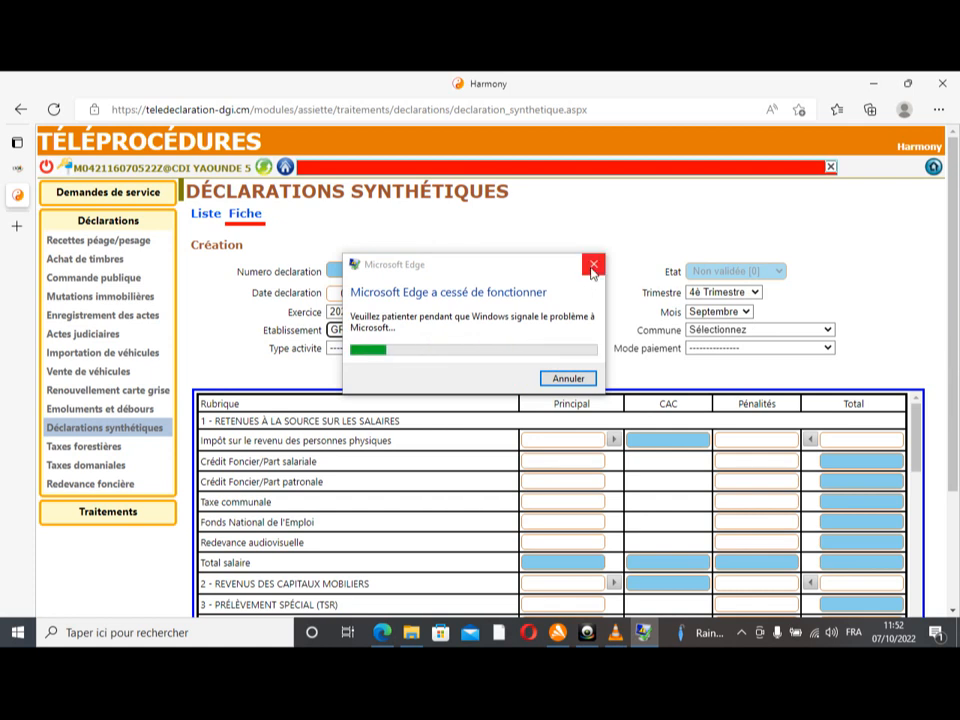
Dismiss the crash report and relaunch Microsoft Edge without restoring the previous pages
left_click(594, 265)
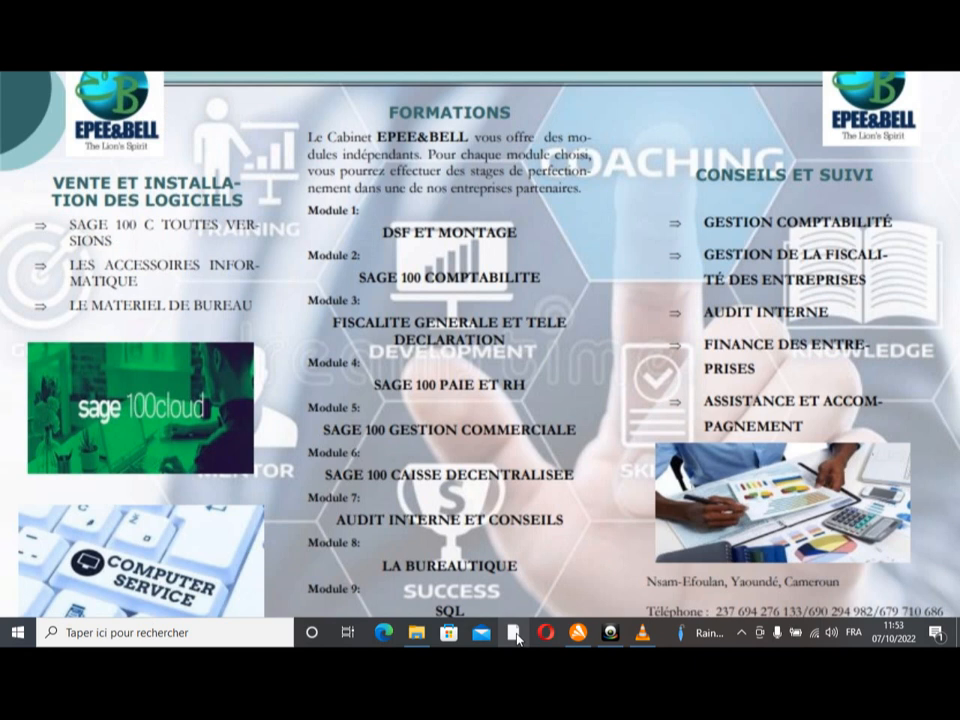
left_click(385, 633)
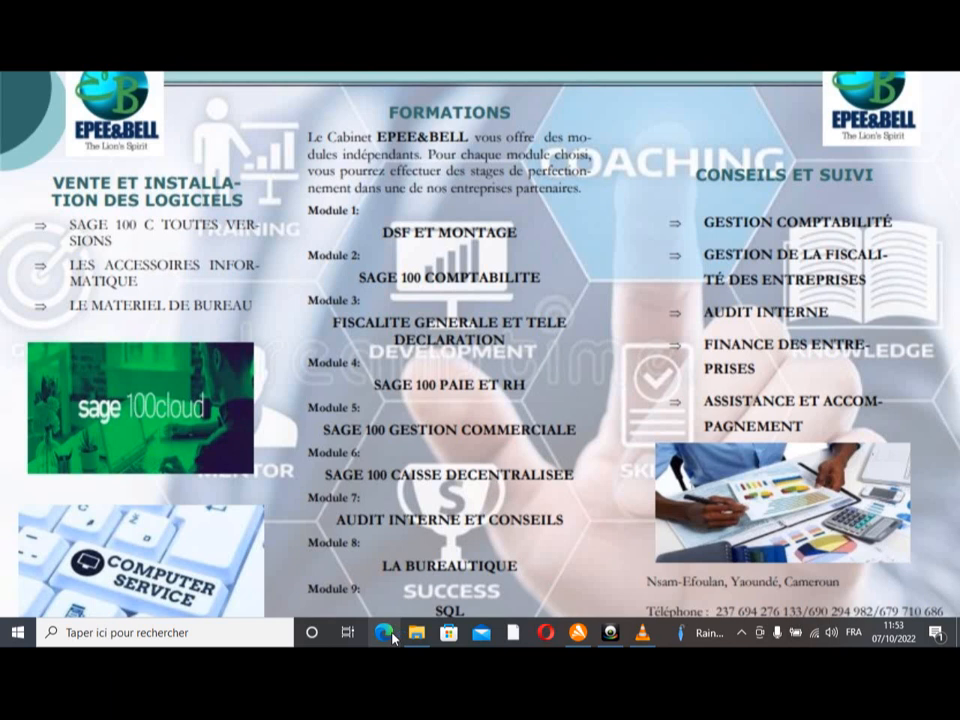
left_click(392, 638)
left_click(388, 633)
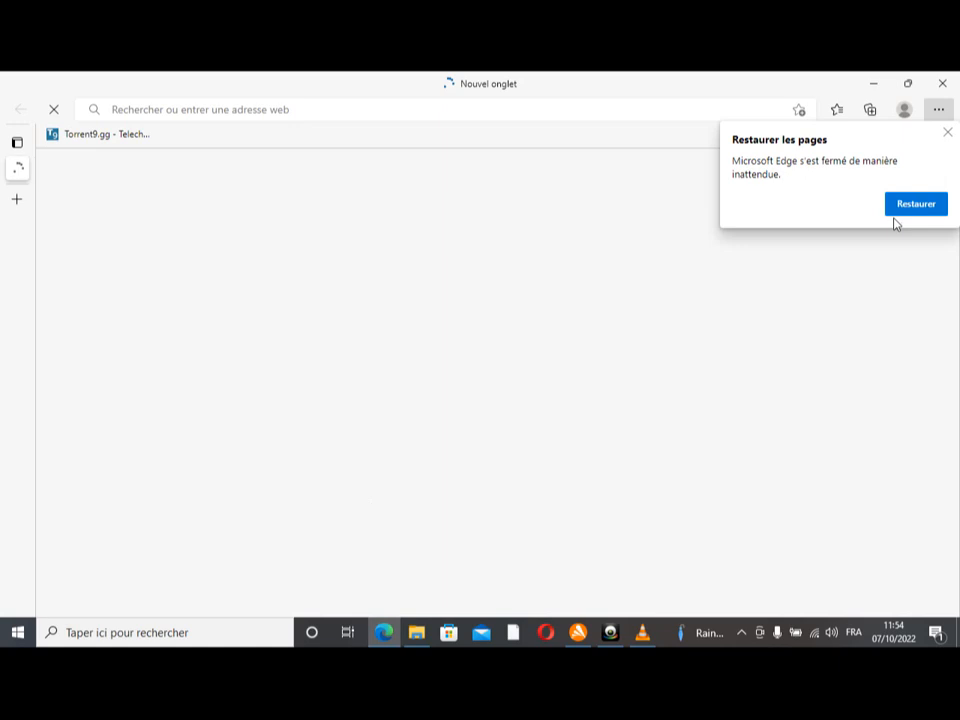
left_click(948, 132)
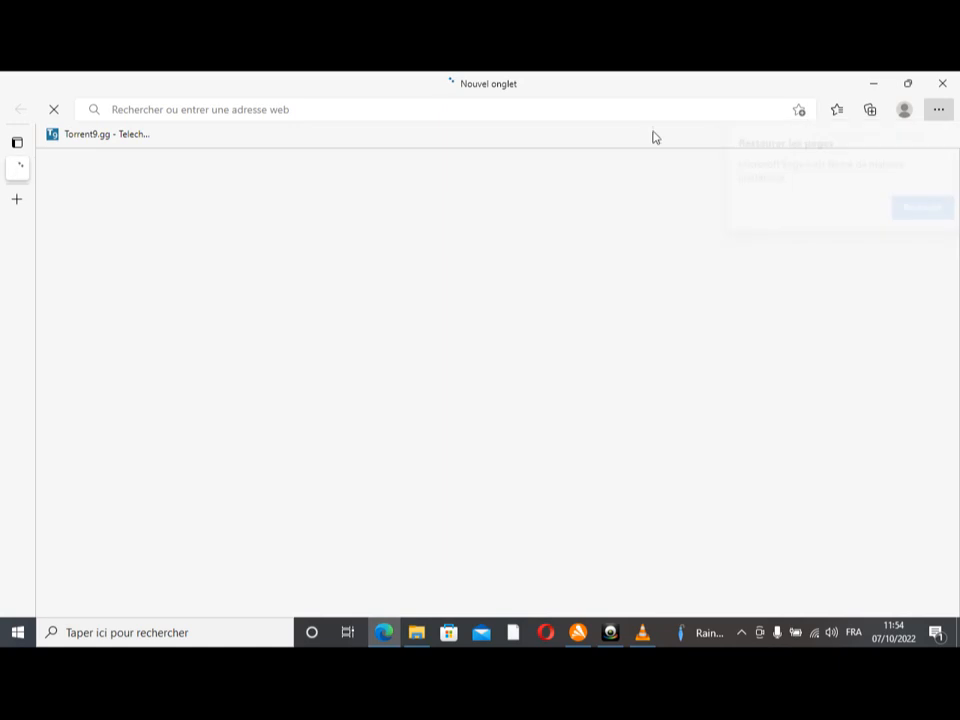
left_click(234, 112)
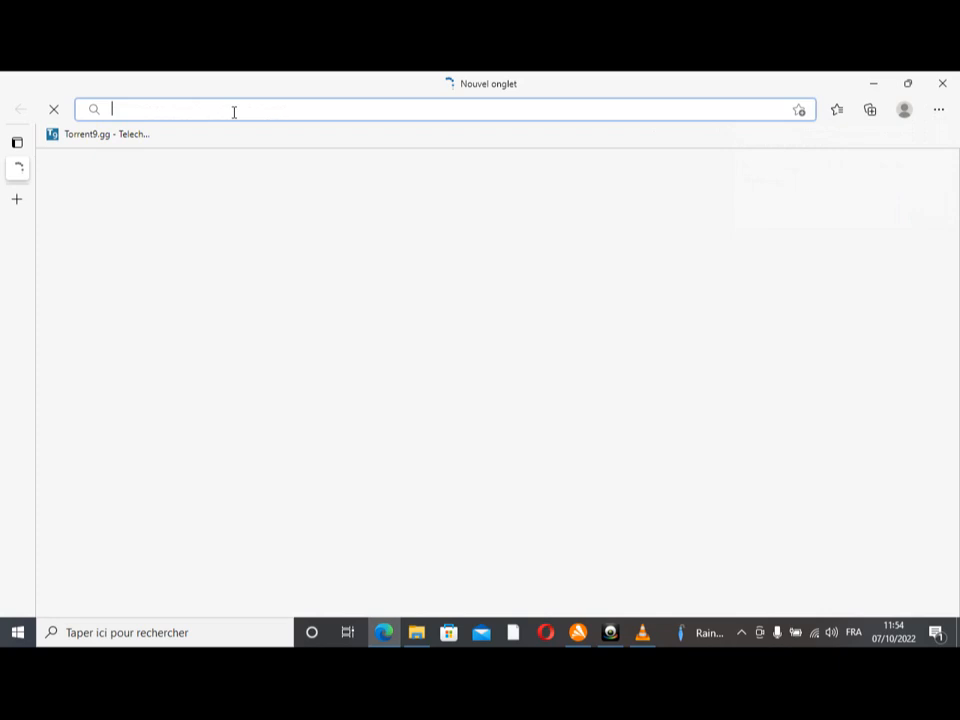
type("www.google.fr")
key("Return")
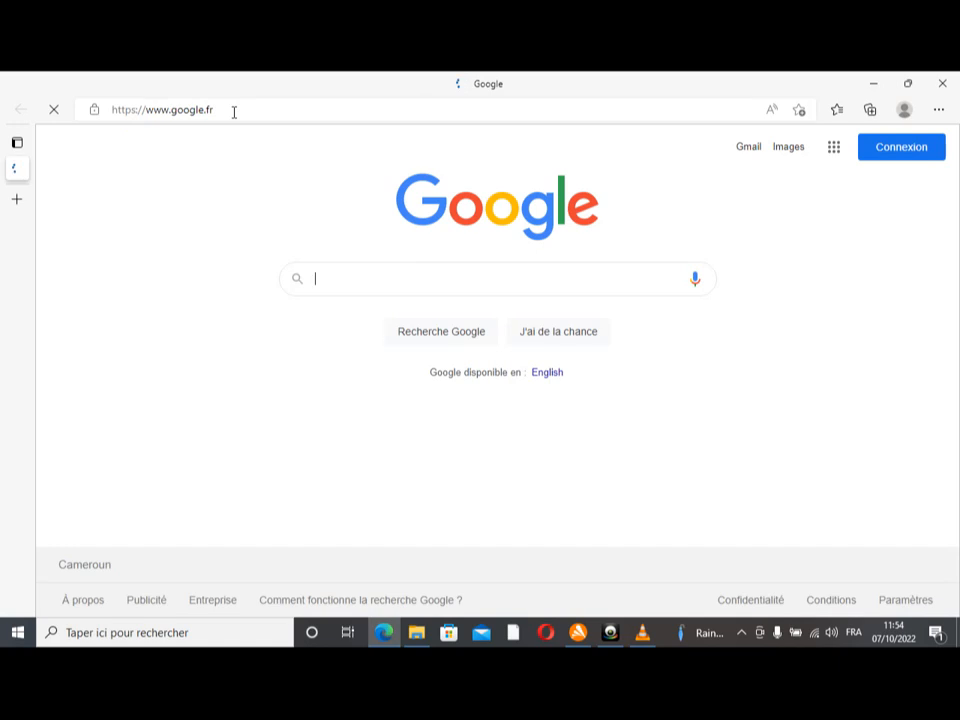
Search Google for "dgi"
left_click(234, 112)
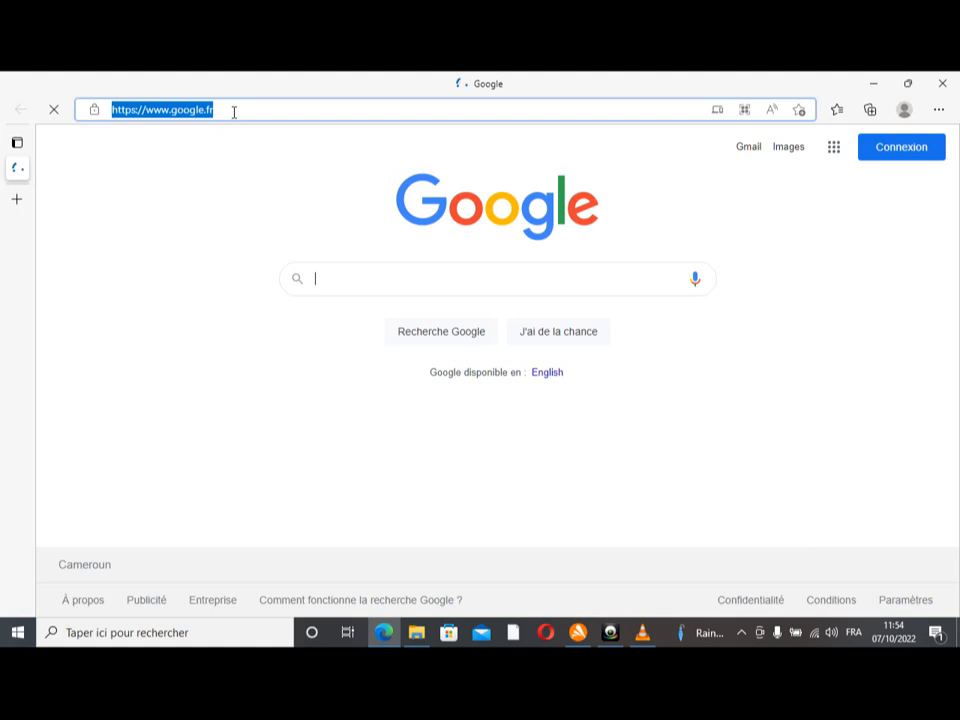
left_click(256, 172)
type("dgi")
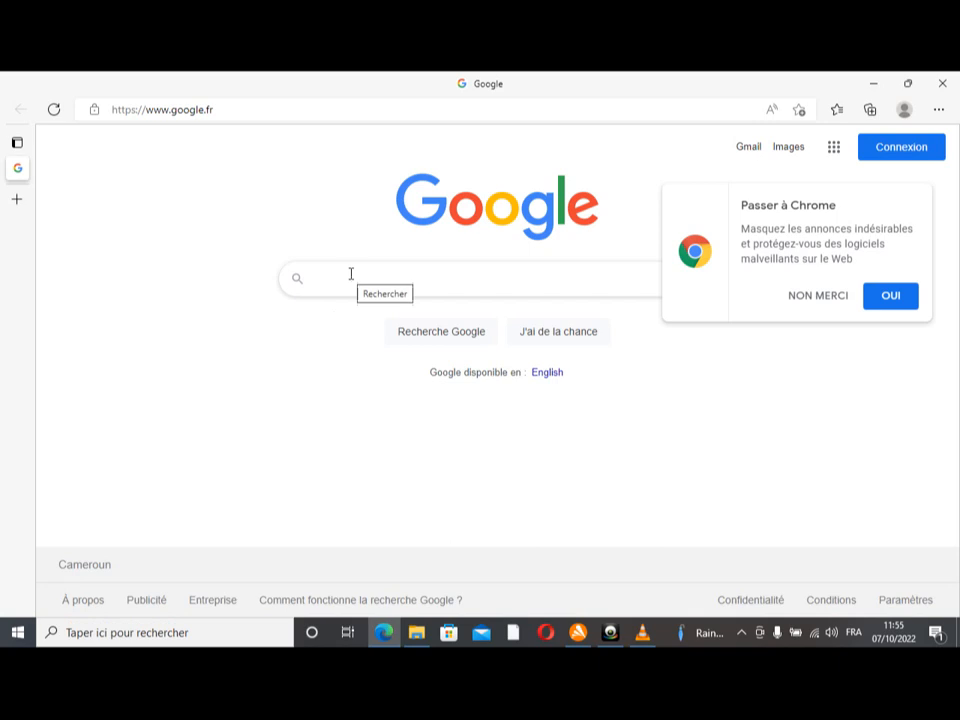
left_click(351, 274)
type("dgi")
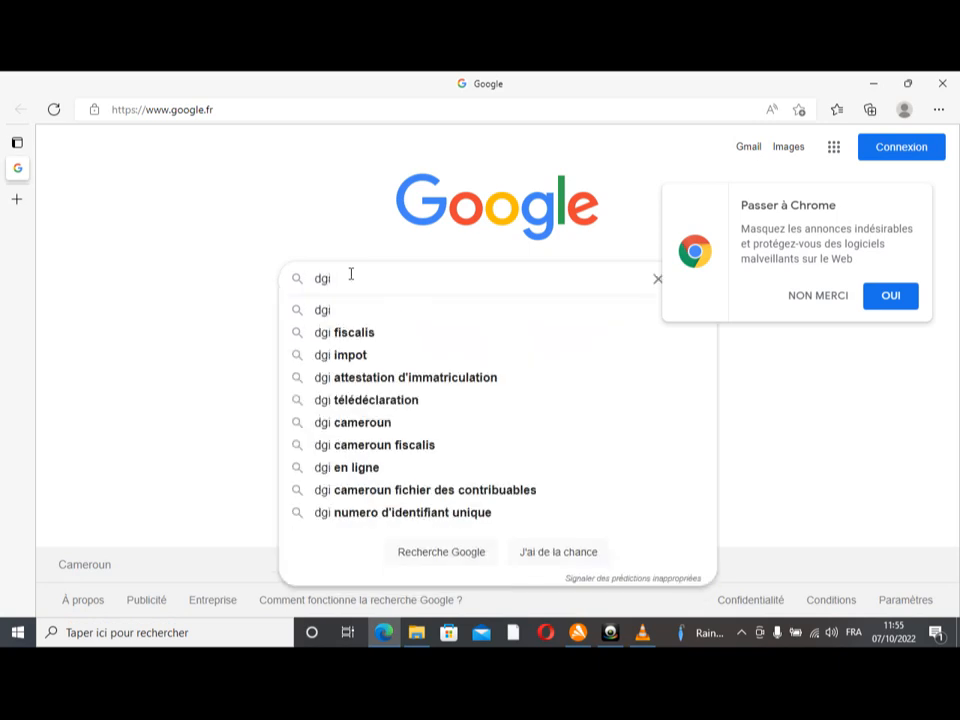
key("Return")
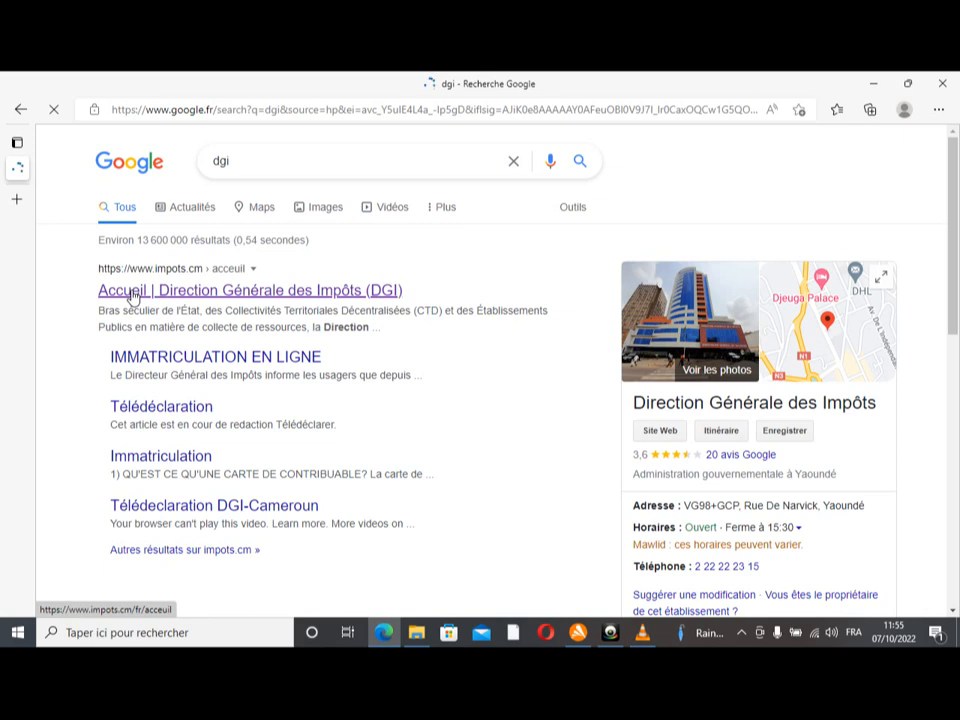
Open the Télédéclaration portal from the Direction Générale des Impôts site and log in with the prefilled credentials
left_click(132, 293)
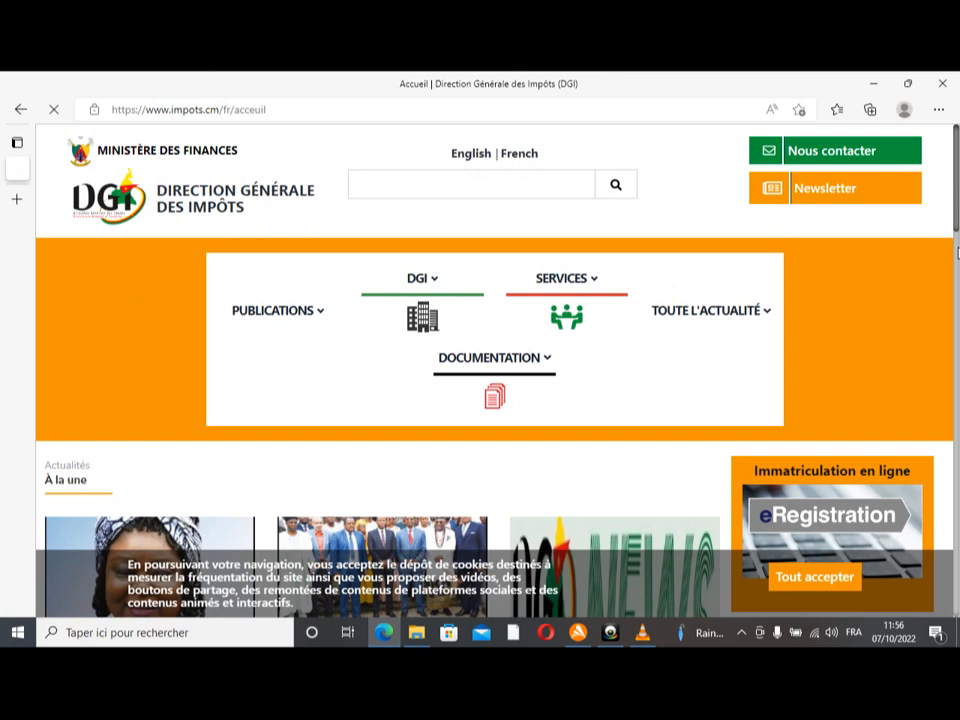
scroll(812, 365, "down", 3)
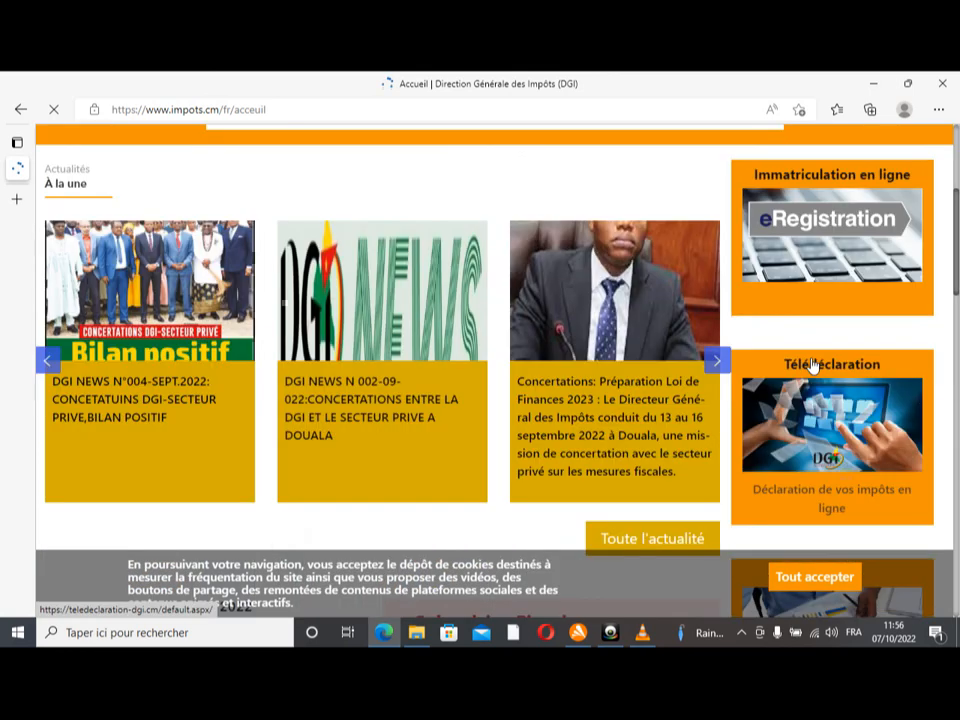
left_click(812, 366)
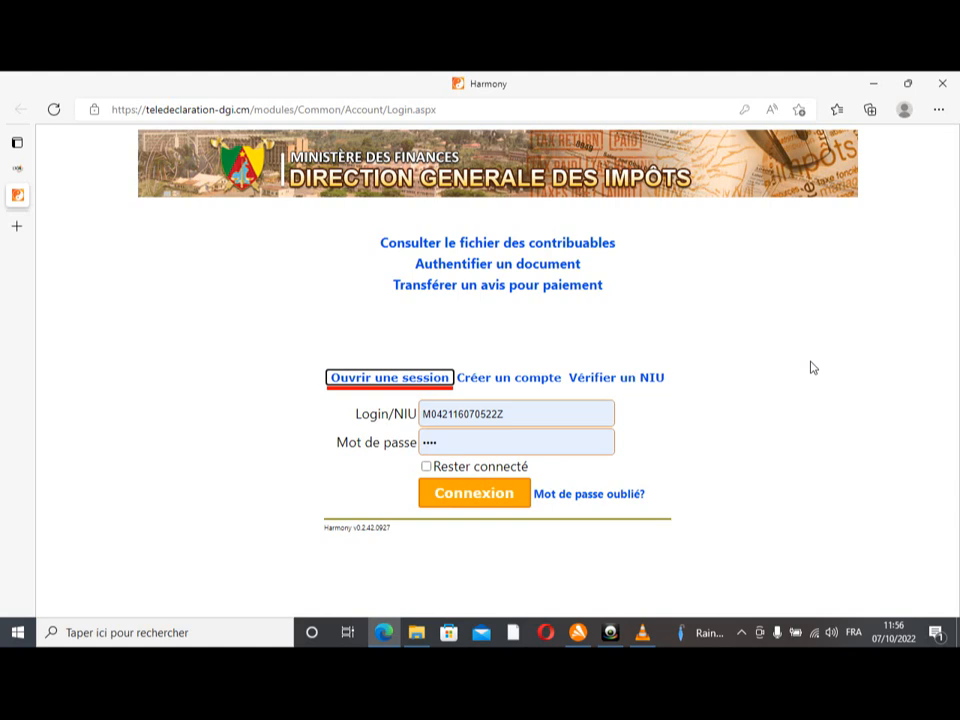
left_click(471, 500)
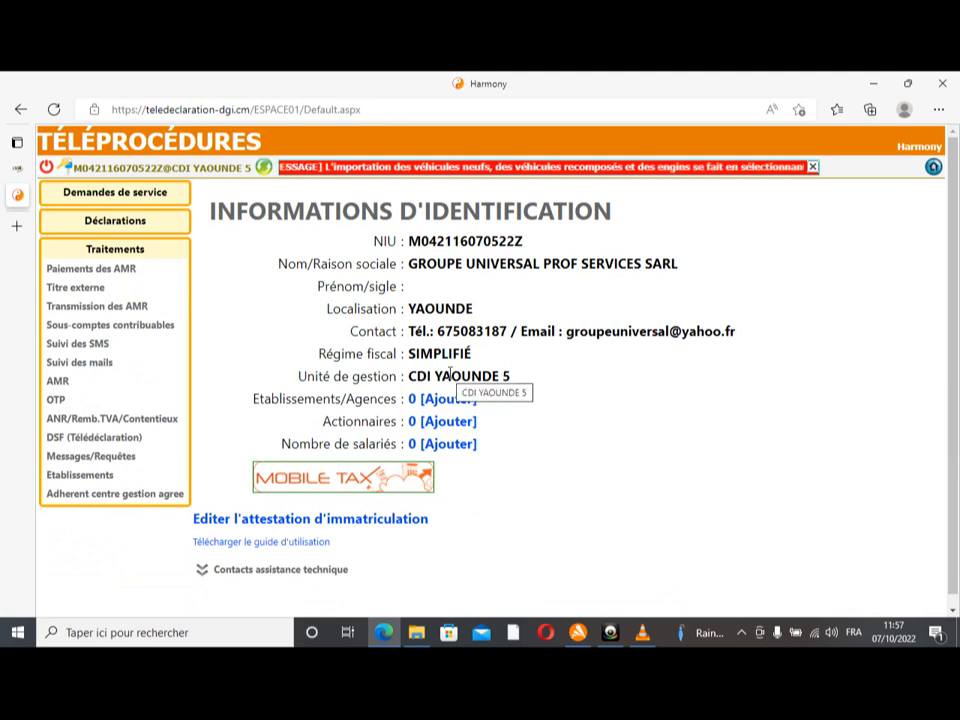
Open the Déclarations synthétiques section and bring up the blank form for a new declaration
left_click(108, 226)
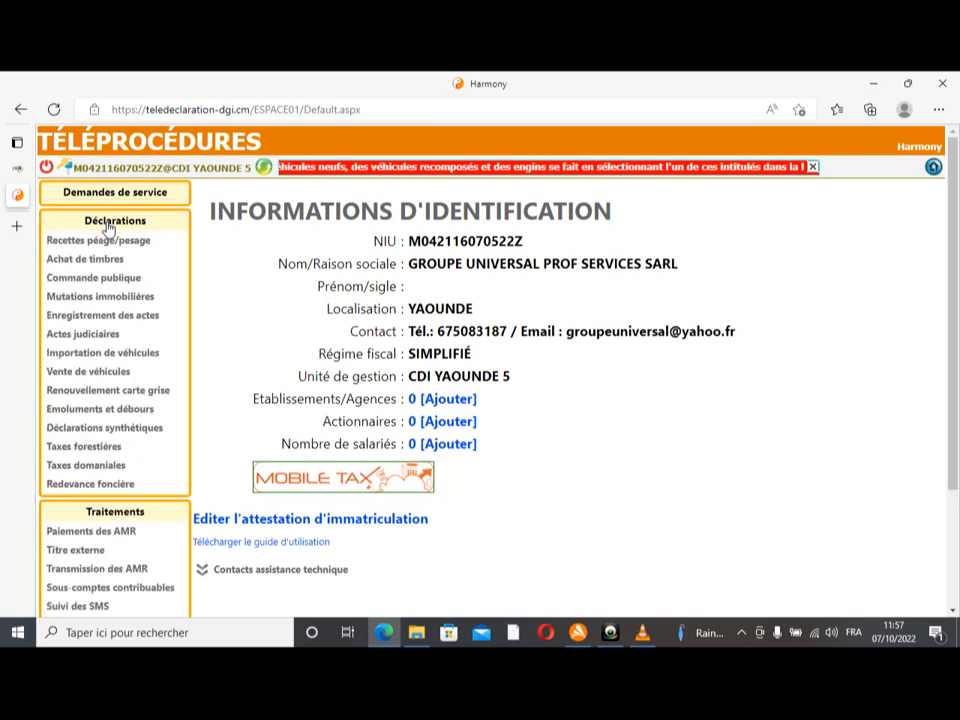
left_click(92, 430)
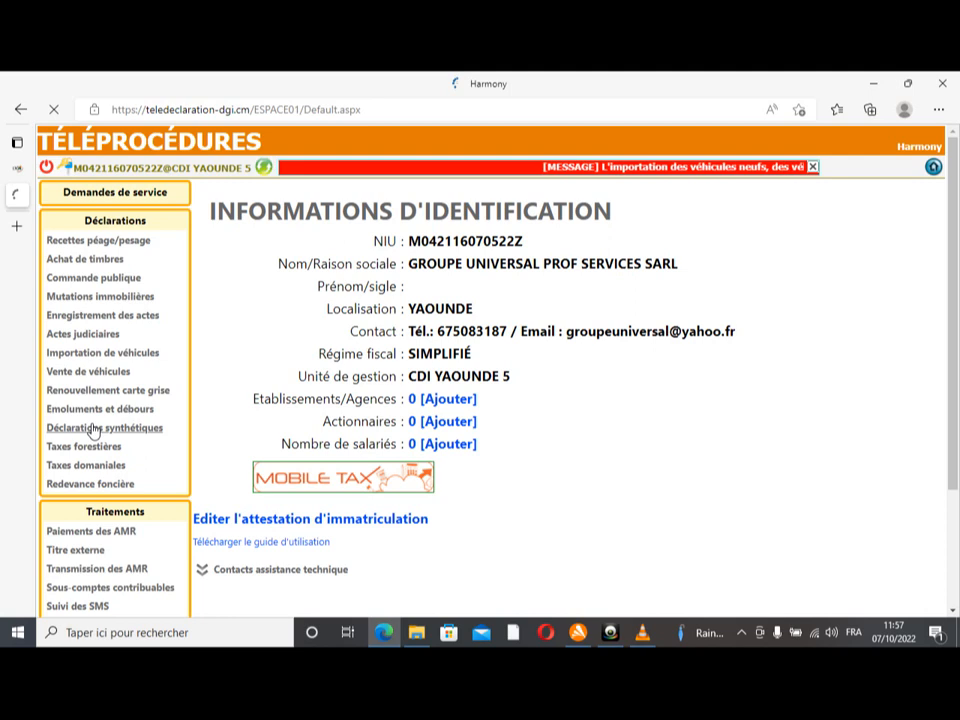
left_click(93, 430)
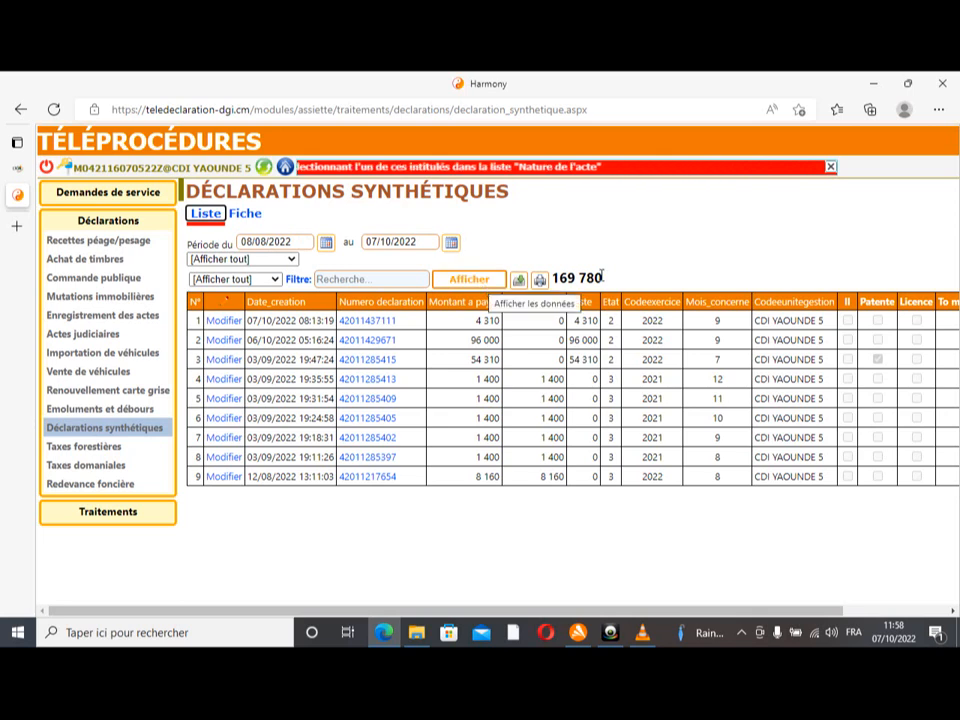
left_click(243, 216)
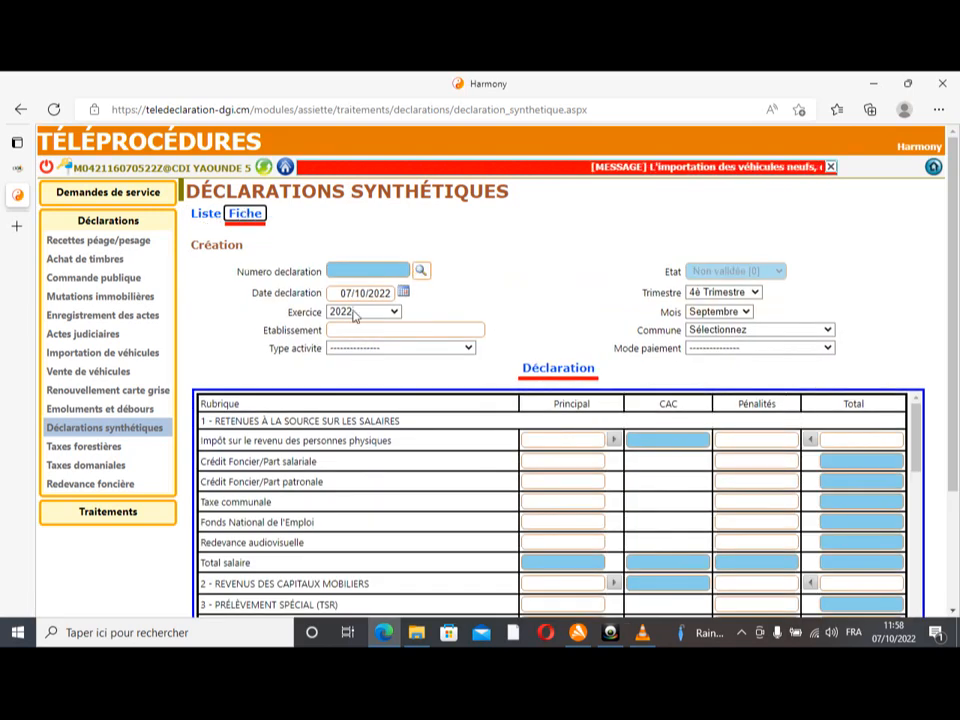
Set the declaration's activity type to Activité mixte [3] and enter GROUPE UNIVERSAL as the Etablissement
left_click(469, 349)
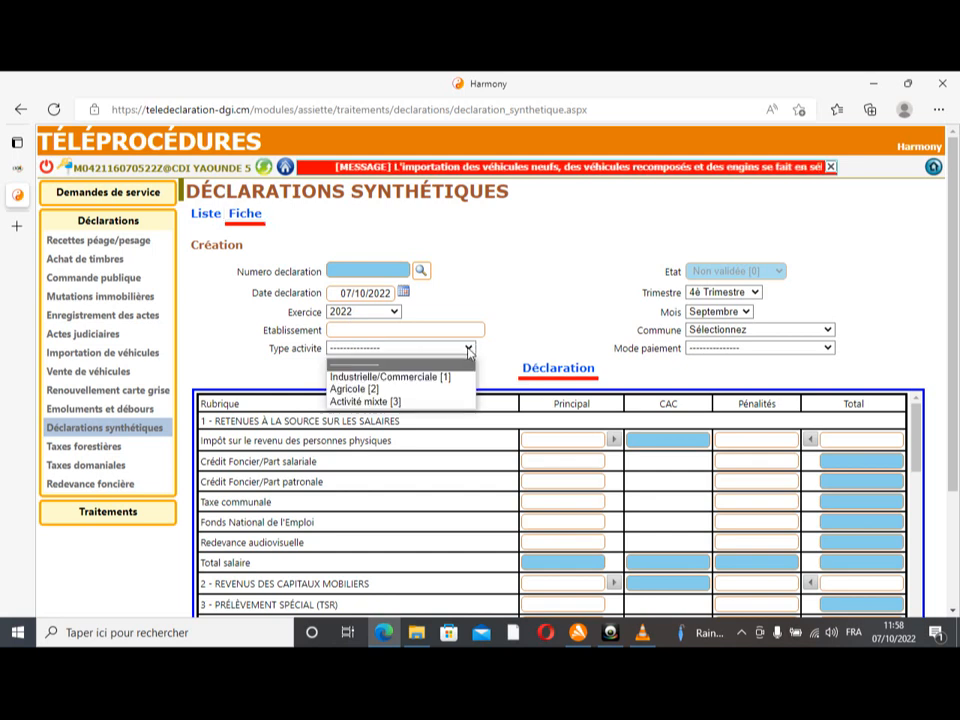
left_click(415, 402)
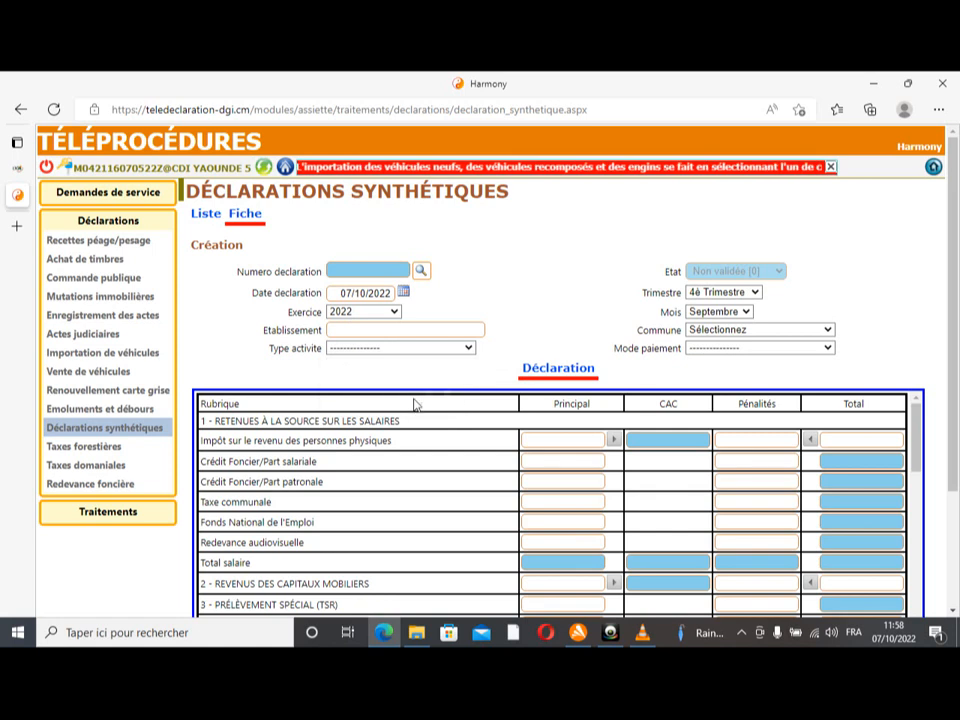
left_click(390, 329)
type("g")
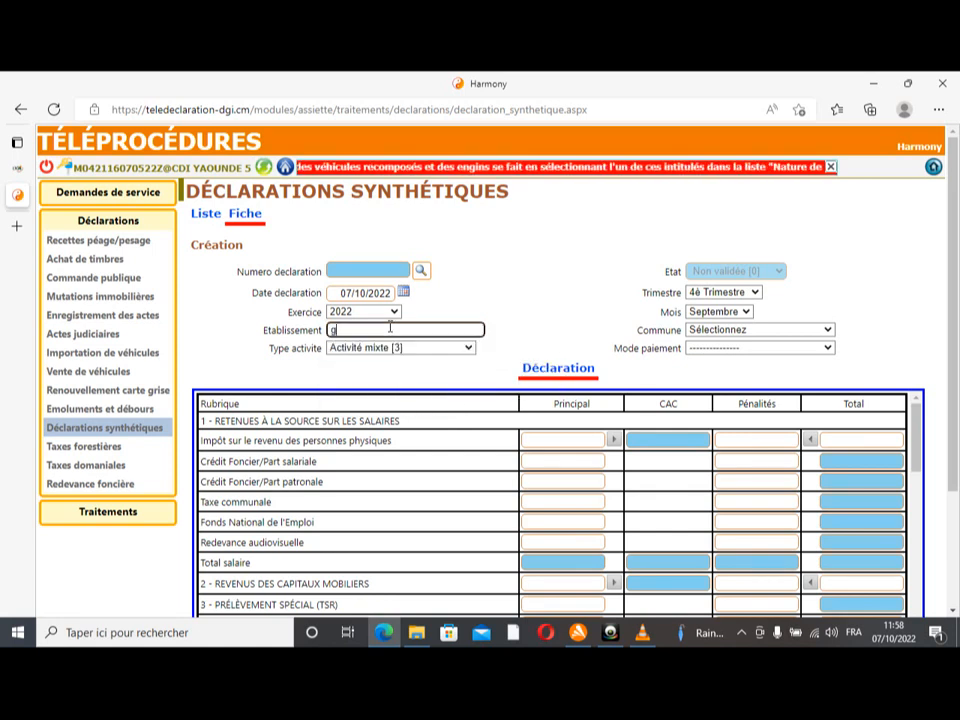
type("roupe ")
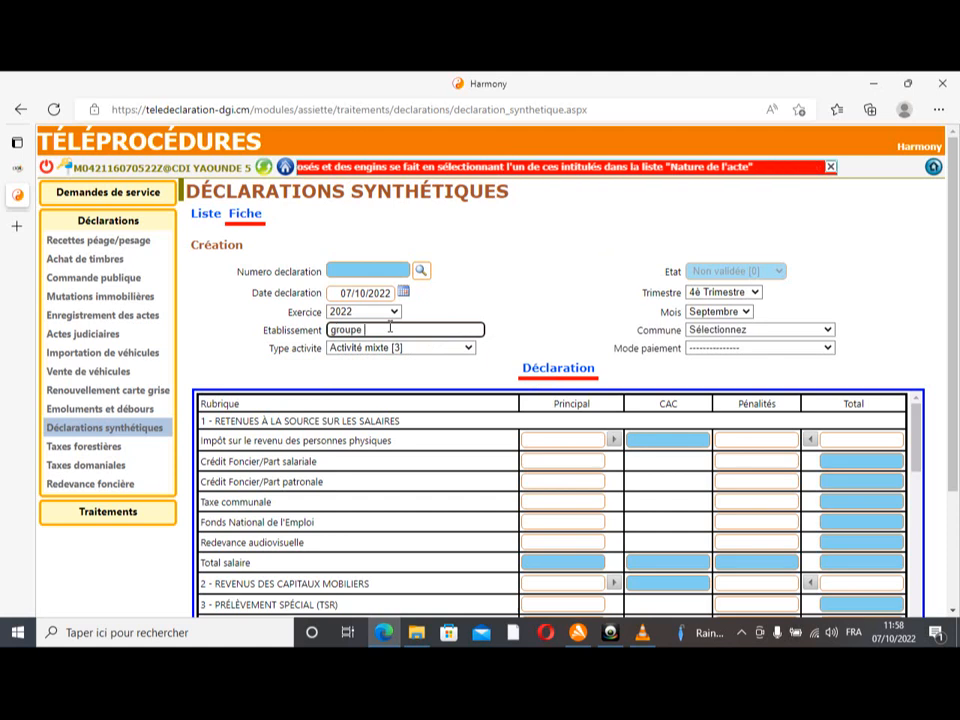
type("UNIVERSAL")
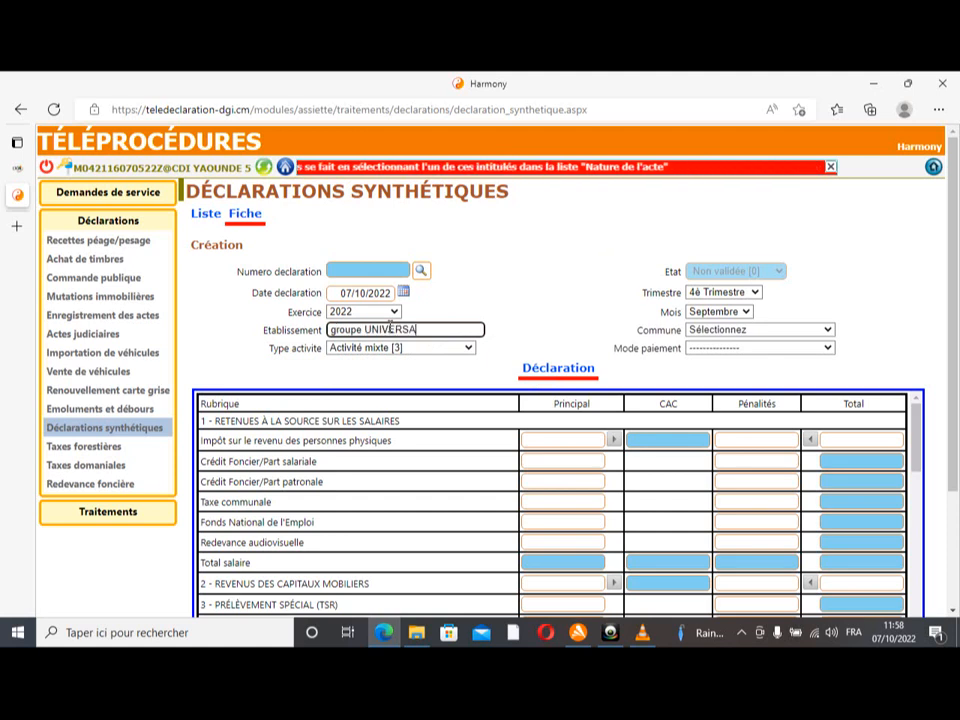
key("BackSpace")
key("BackSpace")
key("BackSpace")
key("BackSpace")
key("BackSpace")
key("BackSpace")
key("BackSpace")
key("BackSpace")
key("BackSpace")
key("BackSpace")
key("BackSpace")
key("BackSpace")
key("BackSpace")
key("BackSpace")
key("BackSpace")
key("BackSpace")
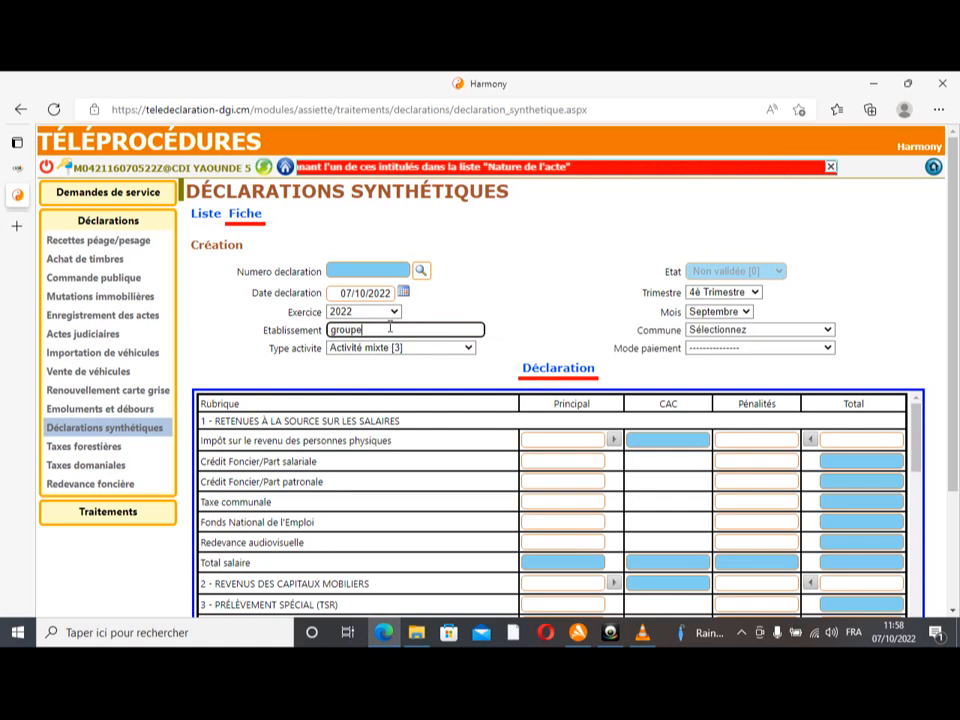
type("GR")
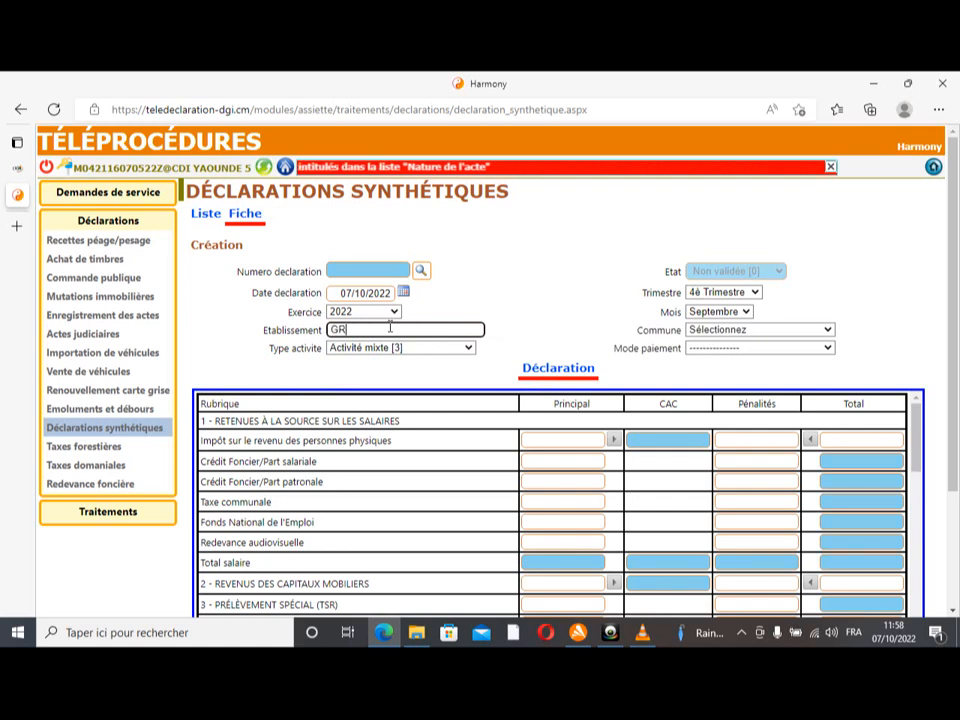
type("OUPE UN")
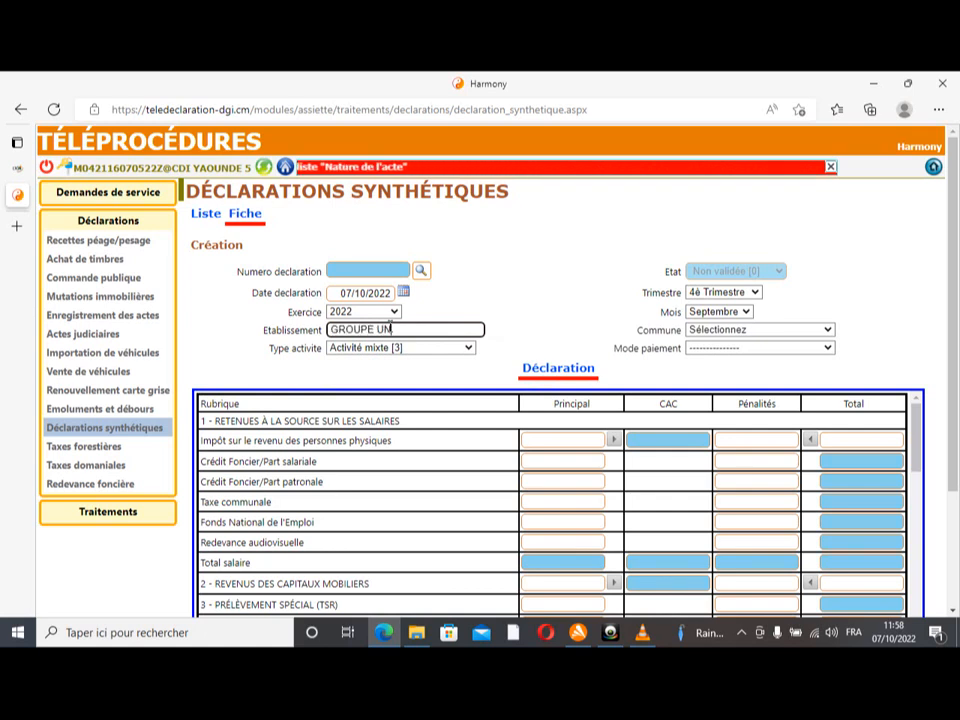
type("IVERSAL")
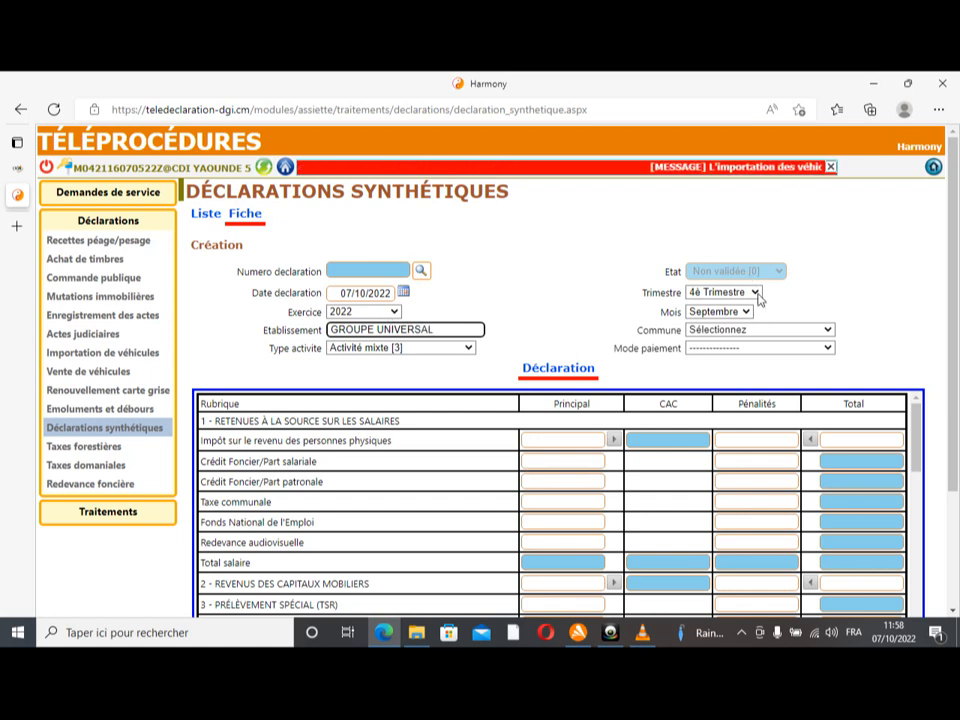
Set the declaration's Trimestre to 3è Trimestre, Commune to YAOUNDE V and Mode paiement to Versement d'espèces (GUCE)
left_click(755, 292)
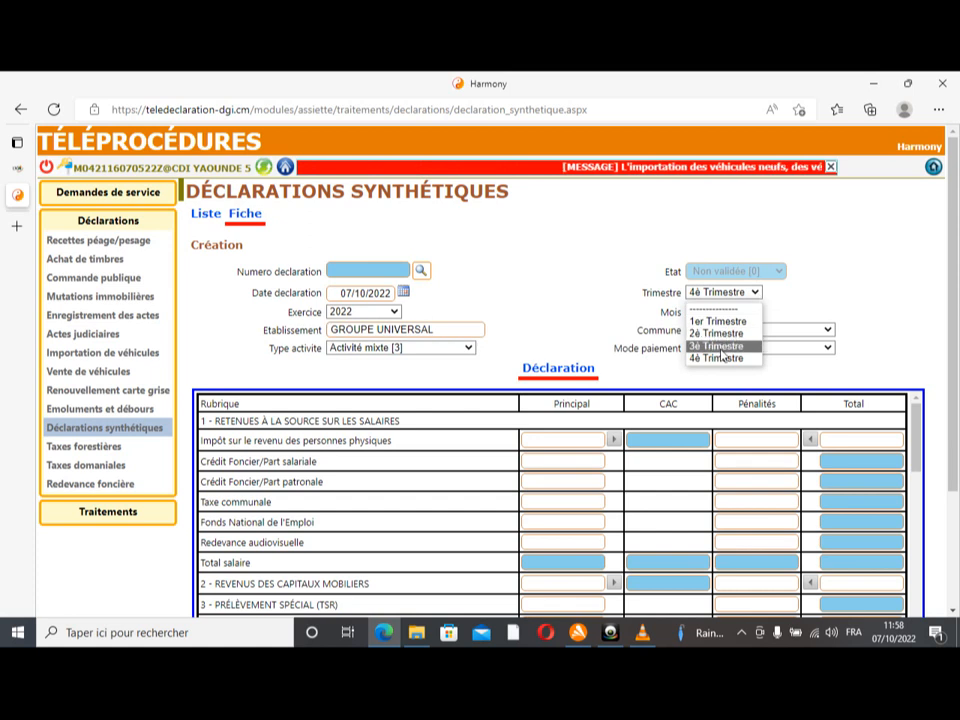
left_click(720, 347)
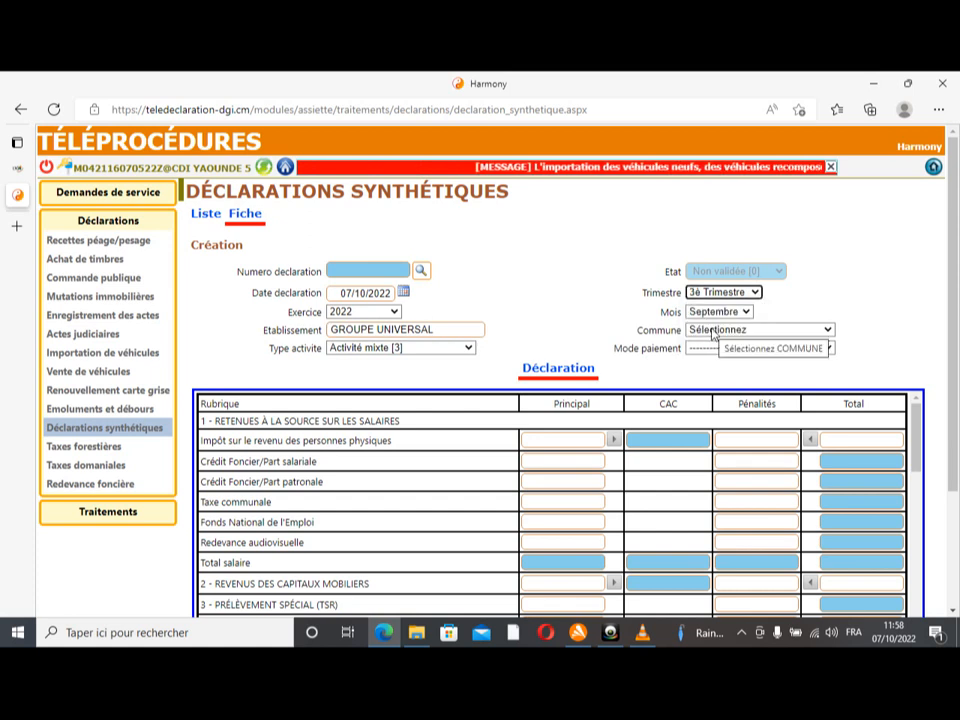
left_click(828, 333)
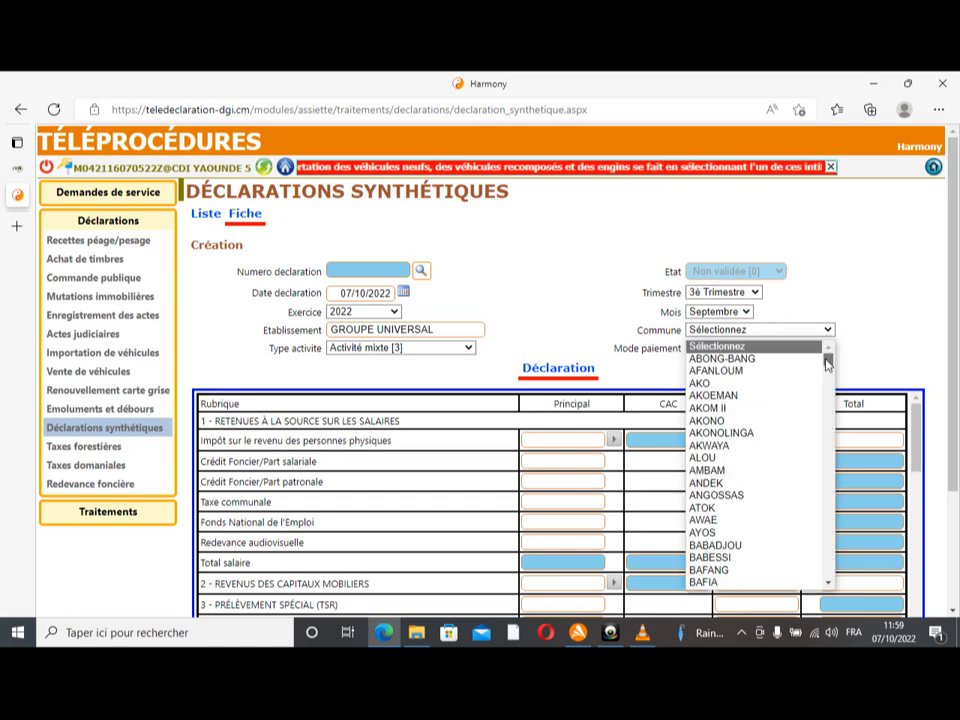
left_click_drag(828, 358, 827, 572)
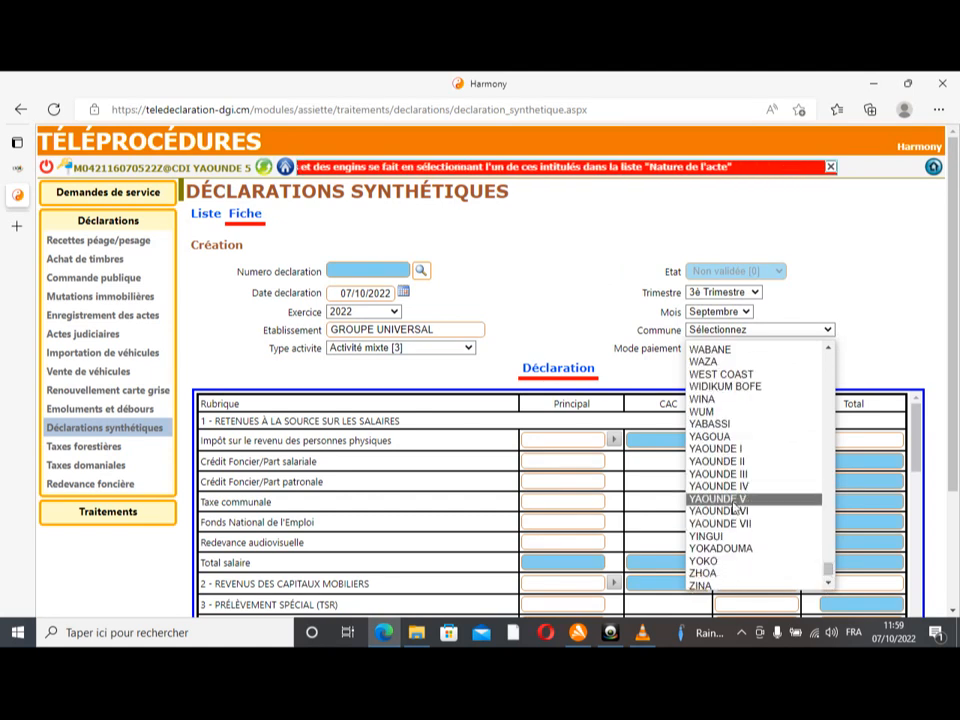
left_click(734, 502)
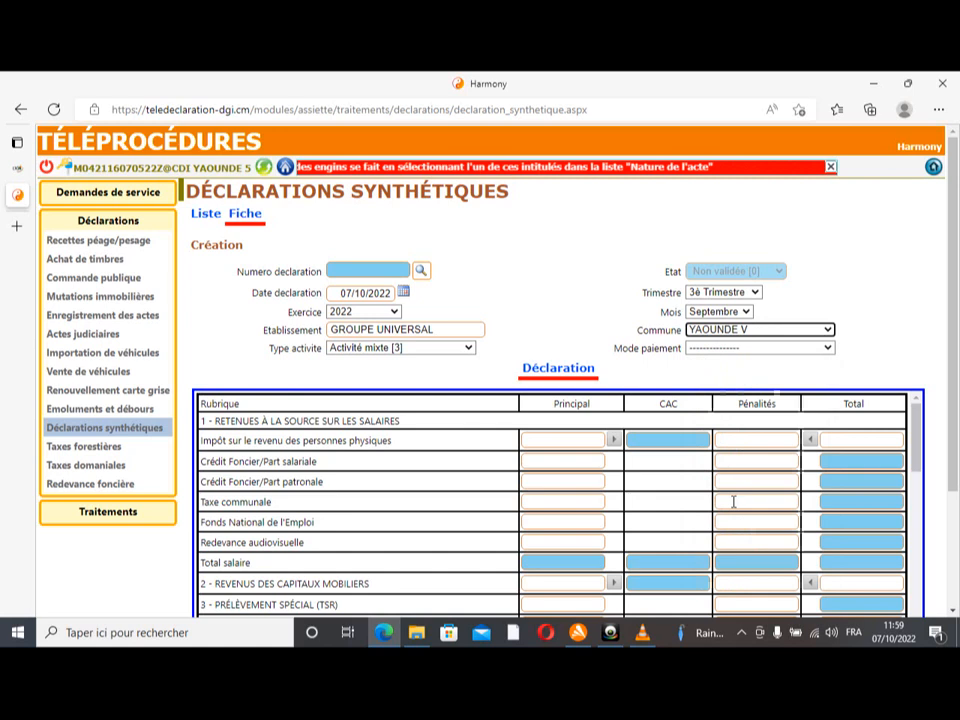
left_click(829, 348)
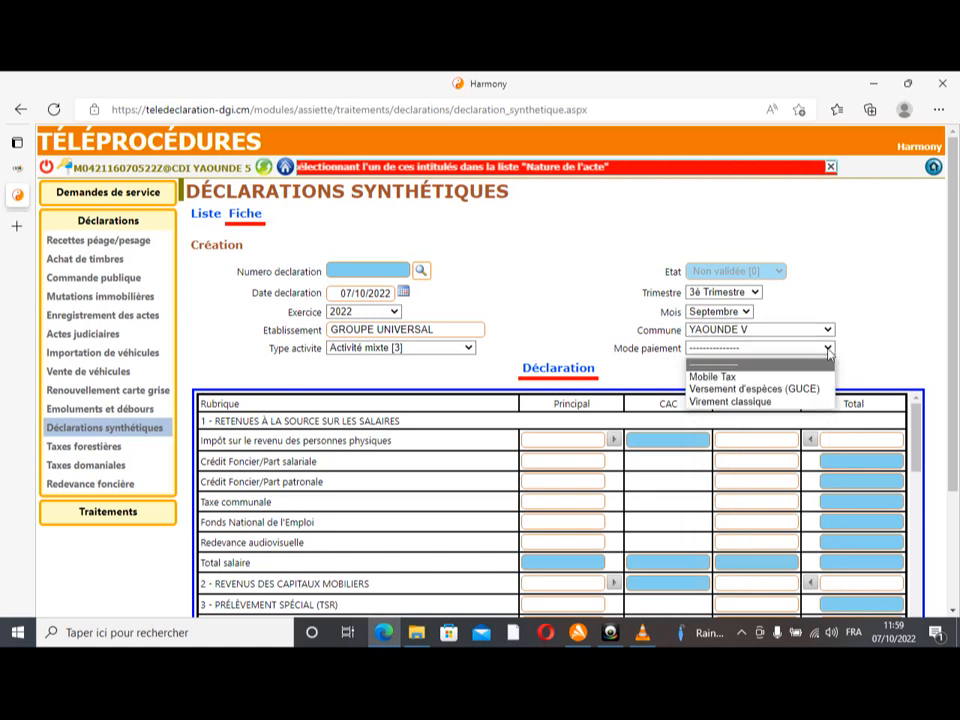
left_click(793, 391)
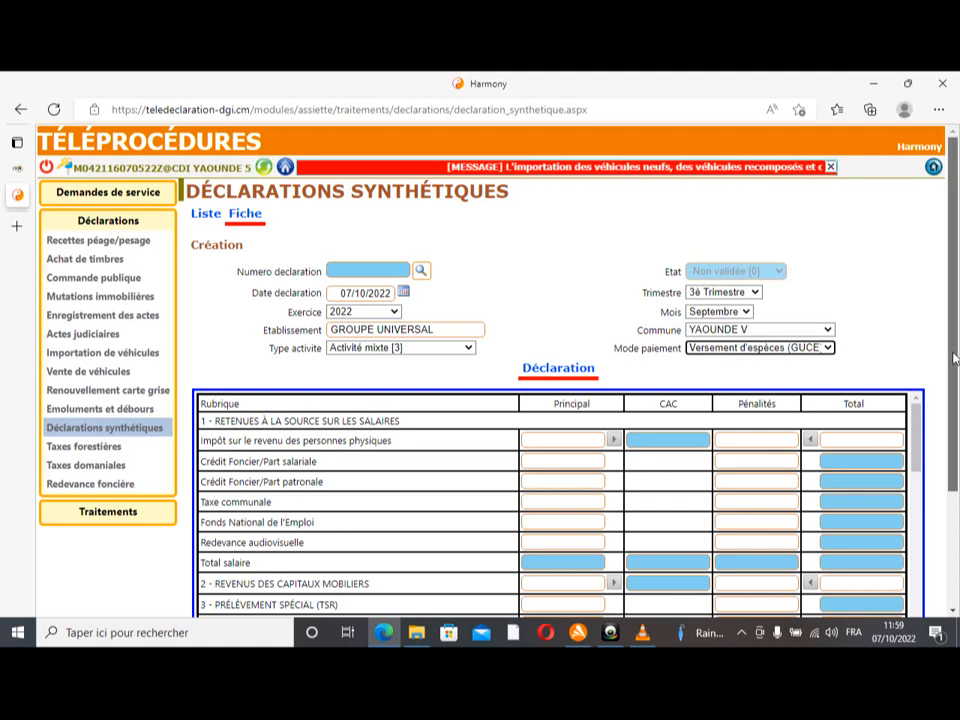
Enter 564 389 as the Principal amount for Impôt sur le revenu des personnes physiques under the salary withholdings
mouse_move(951, 339)
left_mouse_down()
mouse_move(956, 392)
mouse_move(956, 343)
left_mouse_up()
scroll(449, 399, "down", 3)
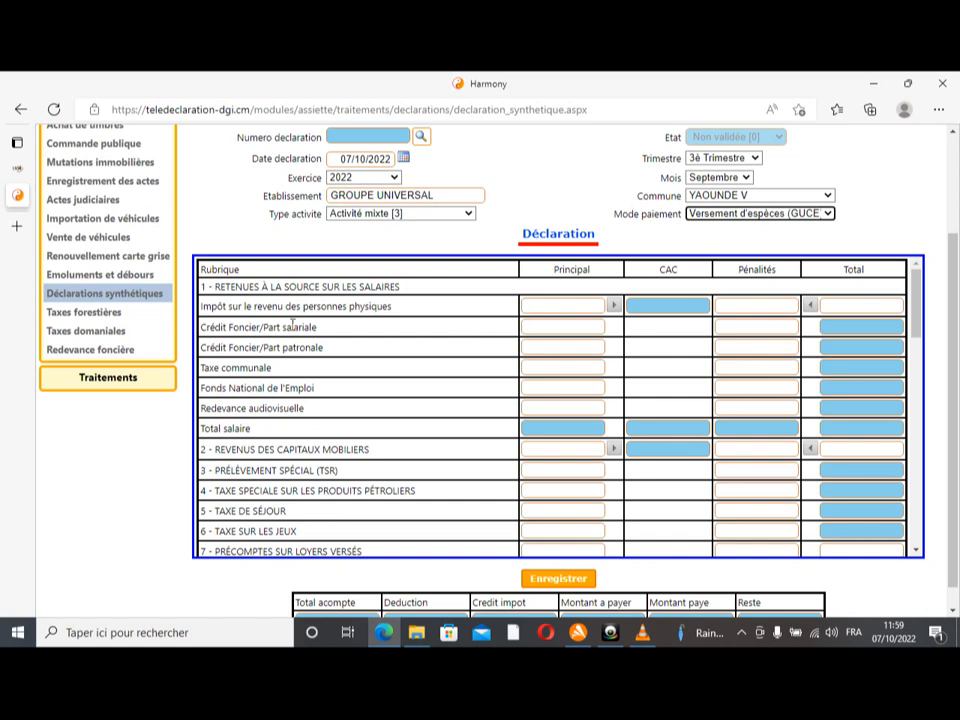
left_click(567, 307)
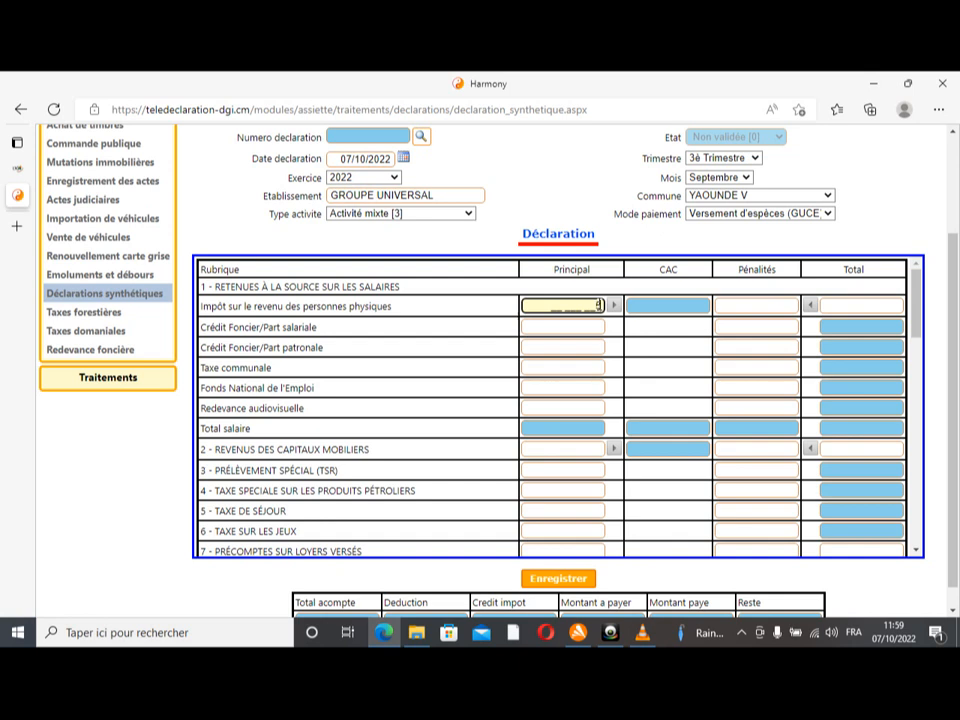
type("50")
type("43")
type("89")
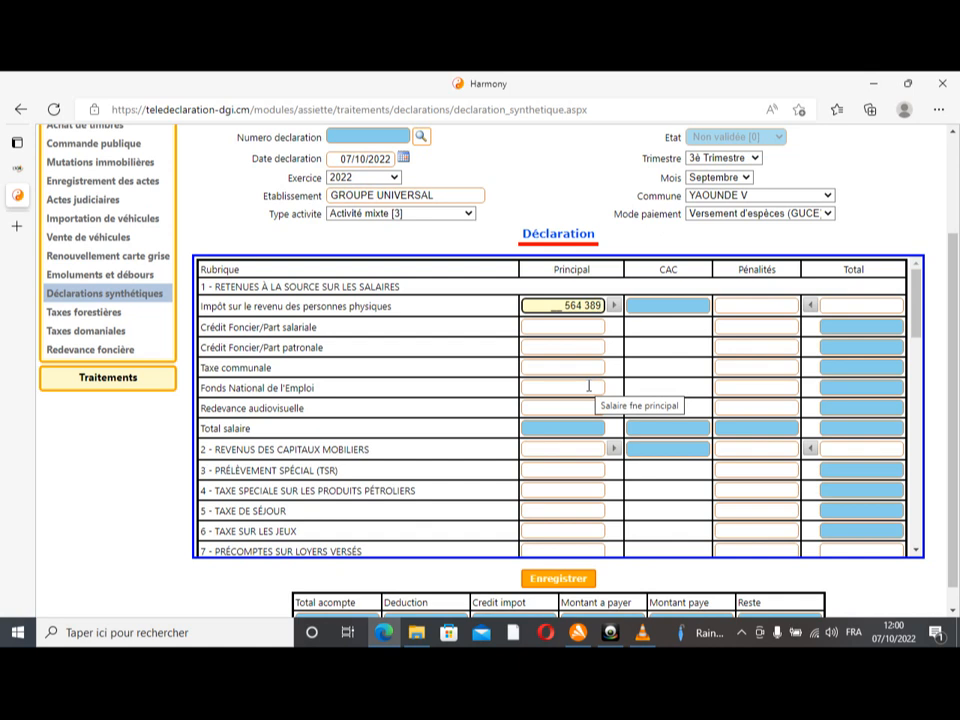
Enter Principal amounts of 39 015 for Crédit Foncier/Part salariale and 78 910 for Crédit Foncier/Part patronale
left_click(602, 326)
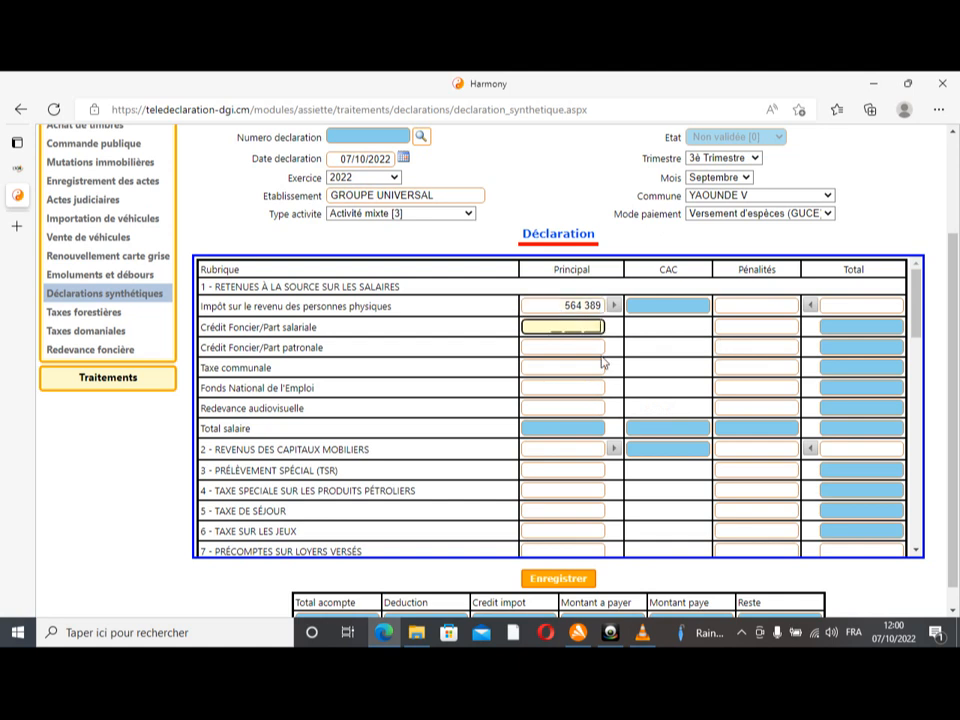
type("39 015")
left_click(600, 347)
type("7")
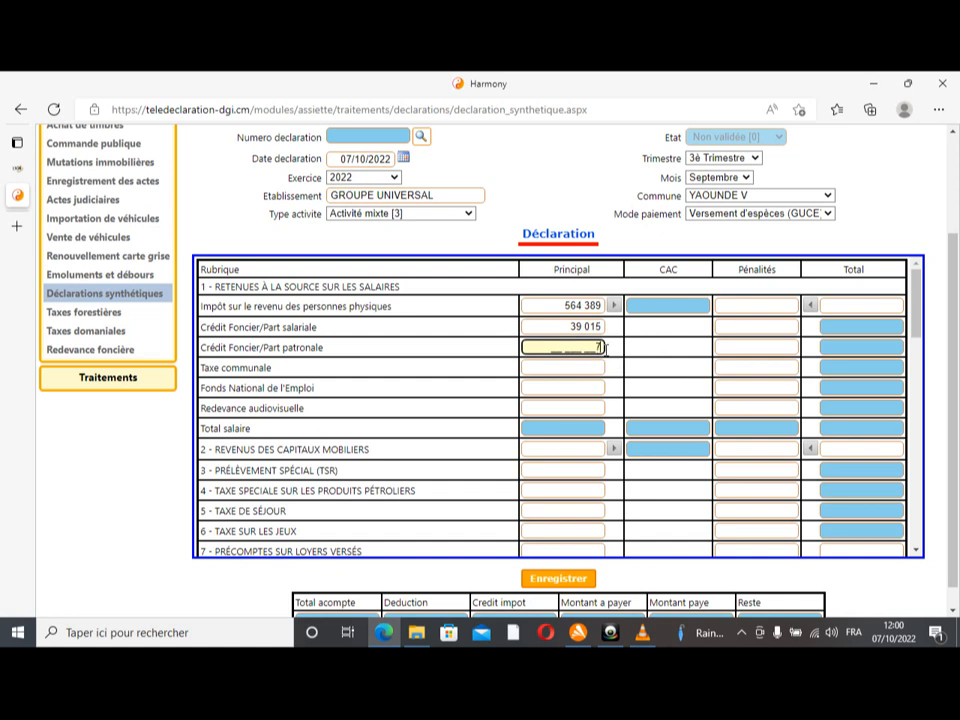
type("8 910")
Enter Principal amounts of 42 850 for Taxe communale and 39 015 for Fonds National de l'Emploi
left_click(591, 368)
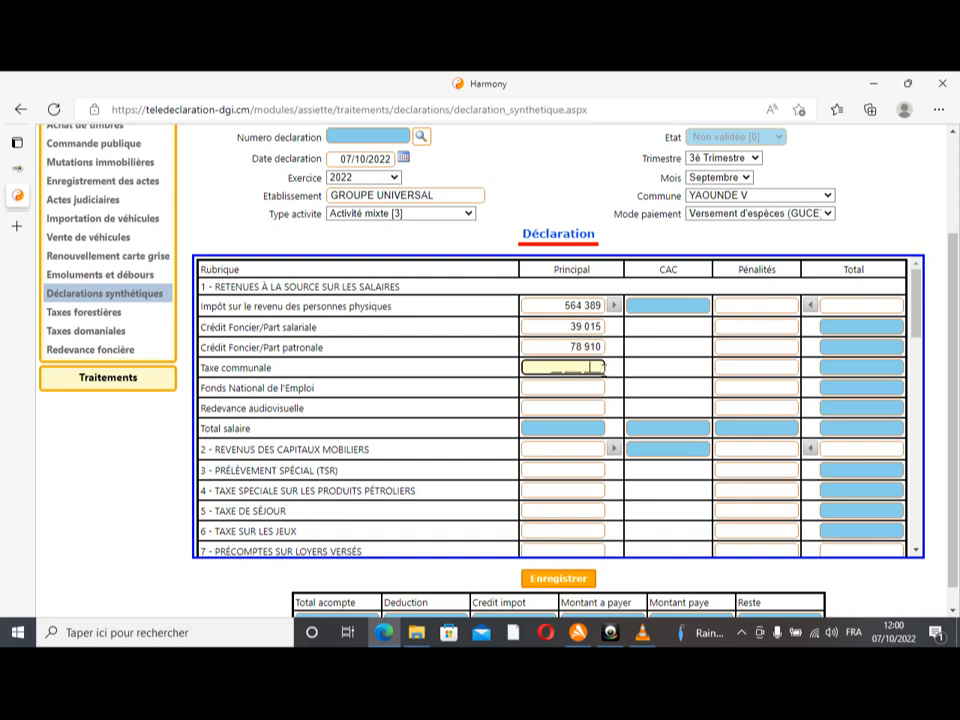
type("42 850")
left_click(598, 388)
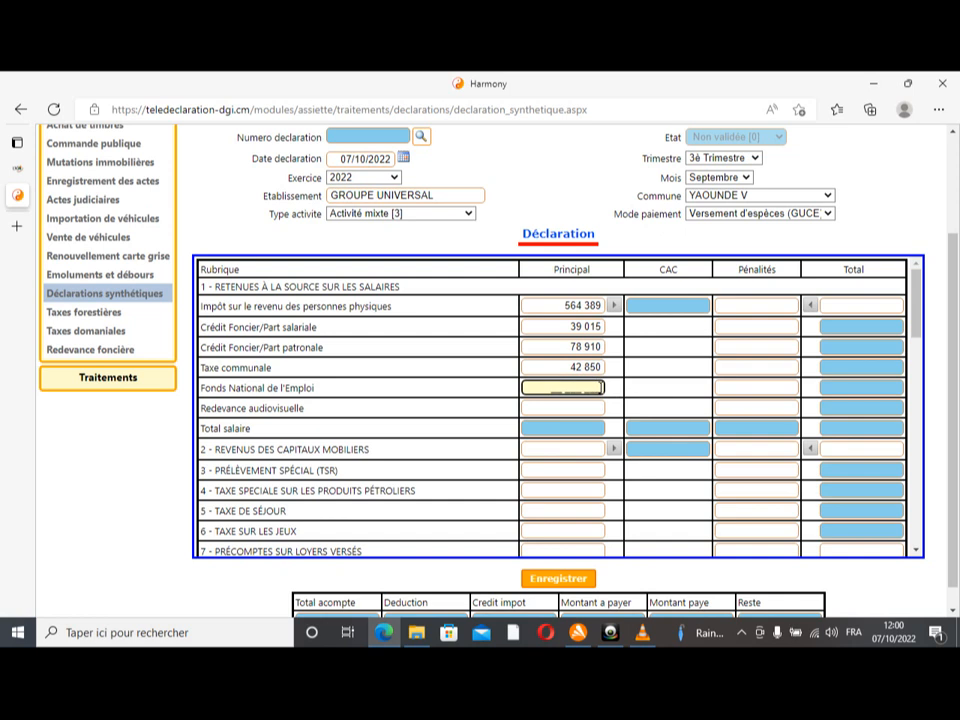
type("39 015")
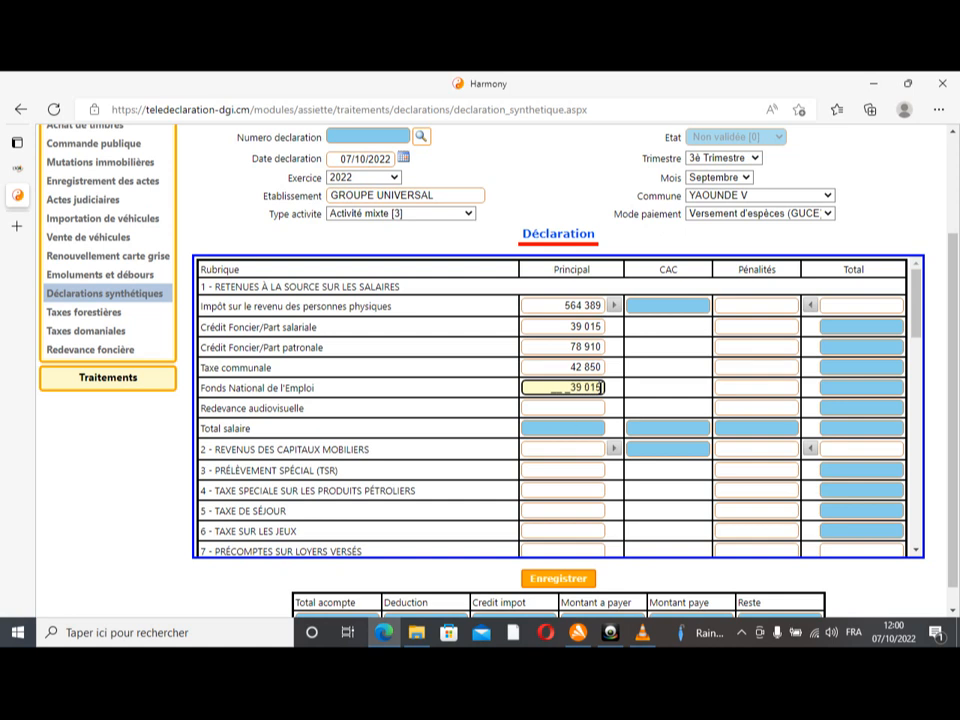
Enter 45 945 as the Principal amount for Redevance audiovisuelle
left_click(599, 406)
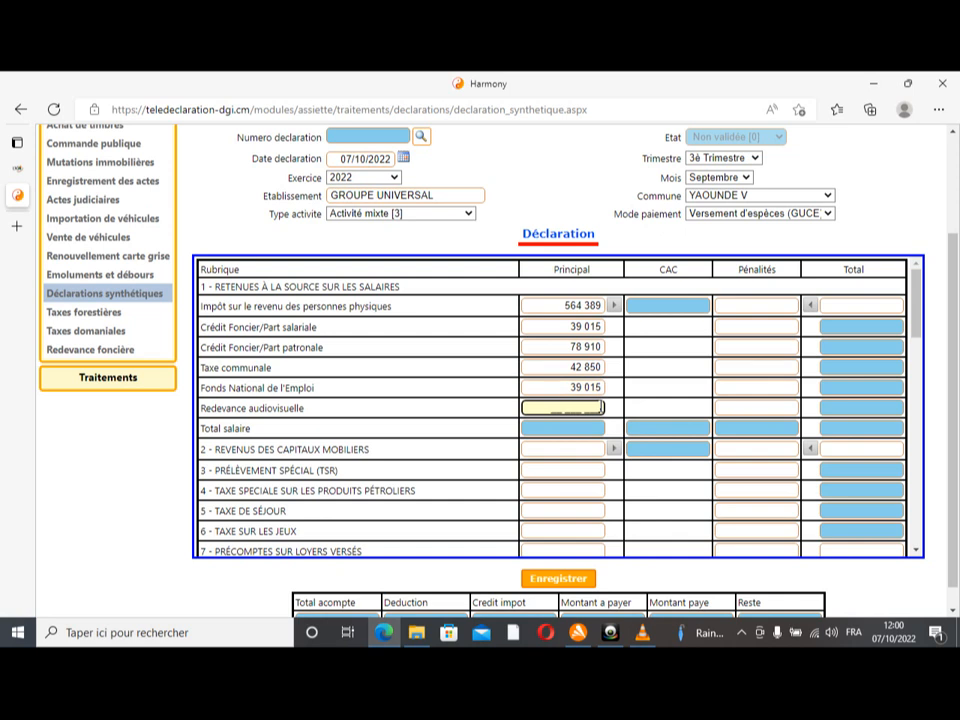
type("45 945")
key("BackSpace")
type("6")
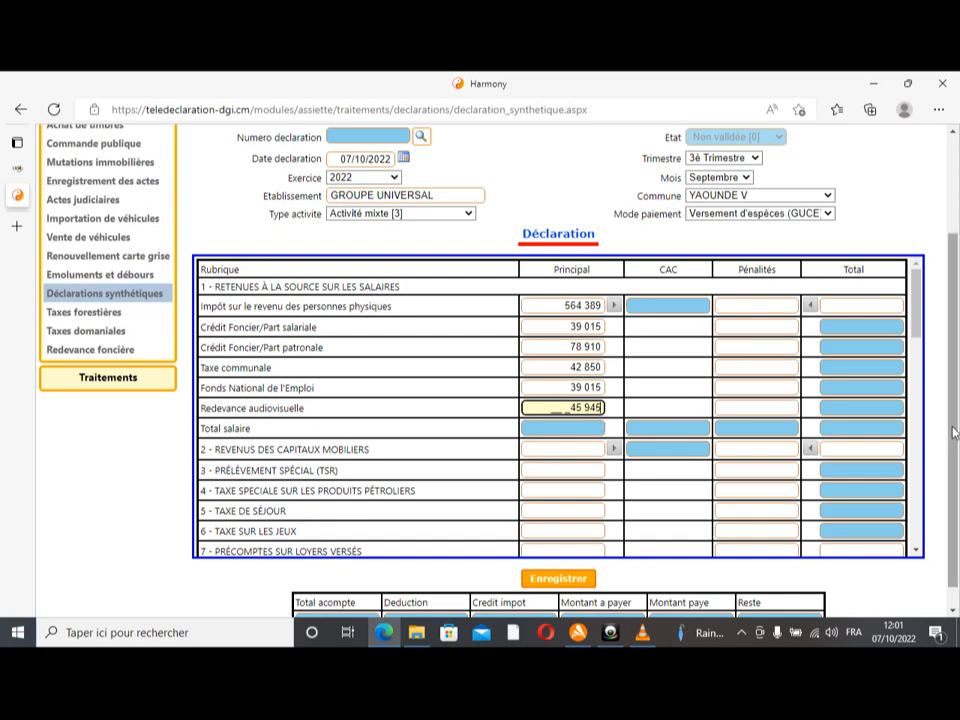
scroll(950, 467, "down", 2)
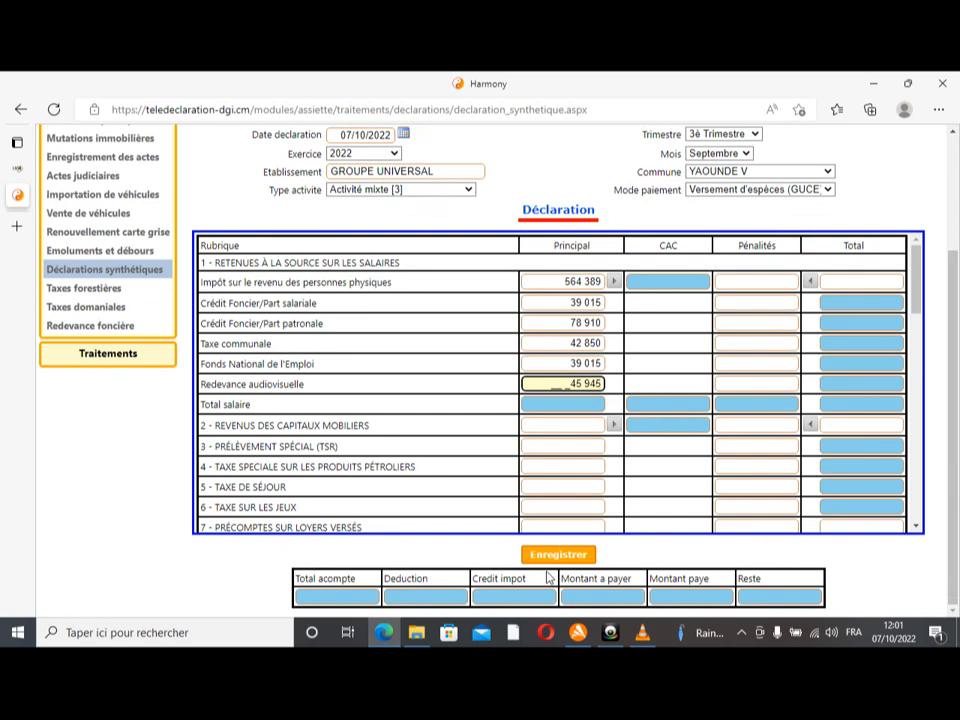
Try to save the synthetic declaration and authorize recording additional declarations for the same month
left_click(556, 555)
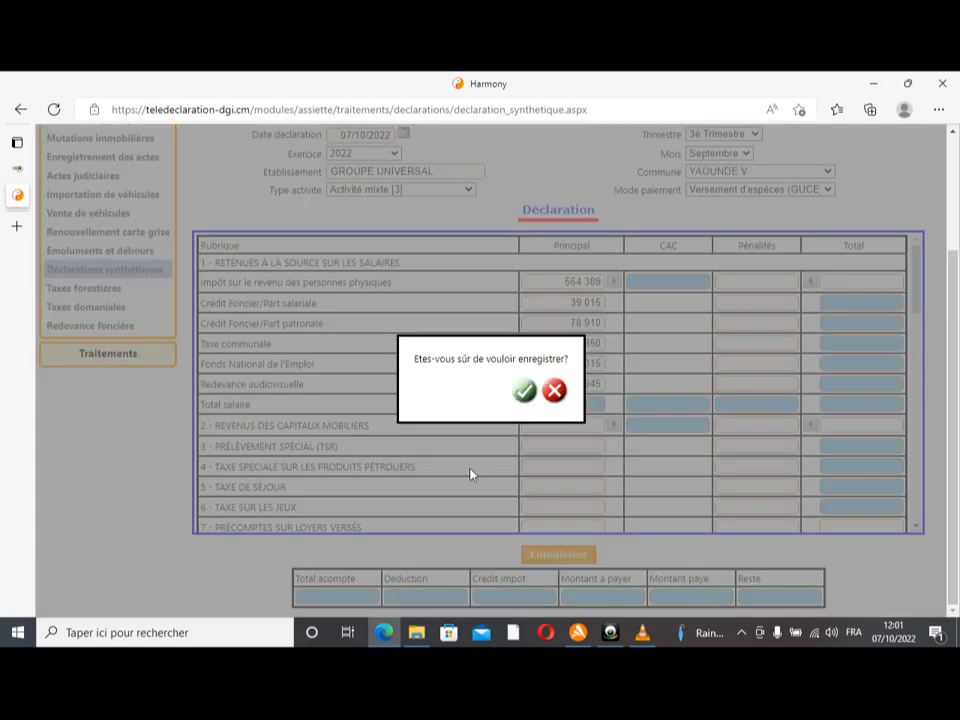
left_click(523, 393)
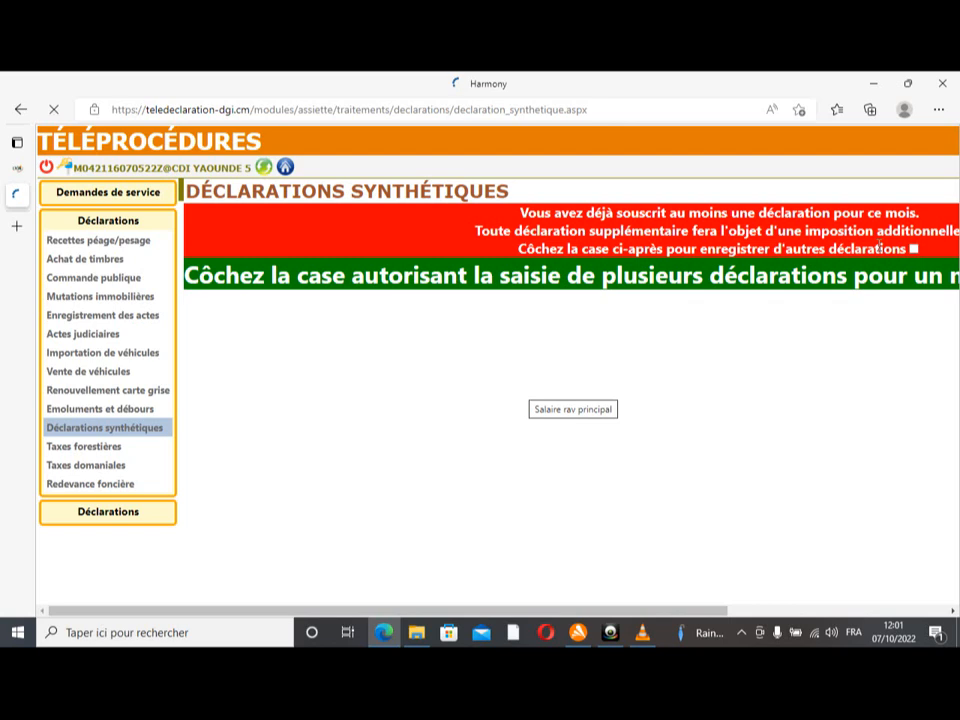
left_click(913, 249)
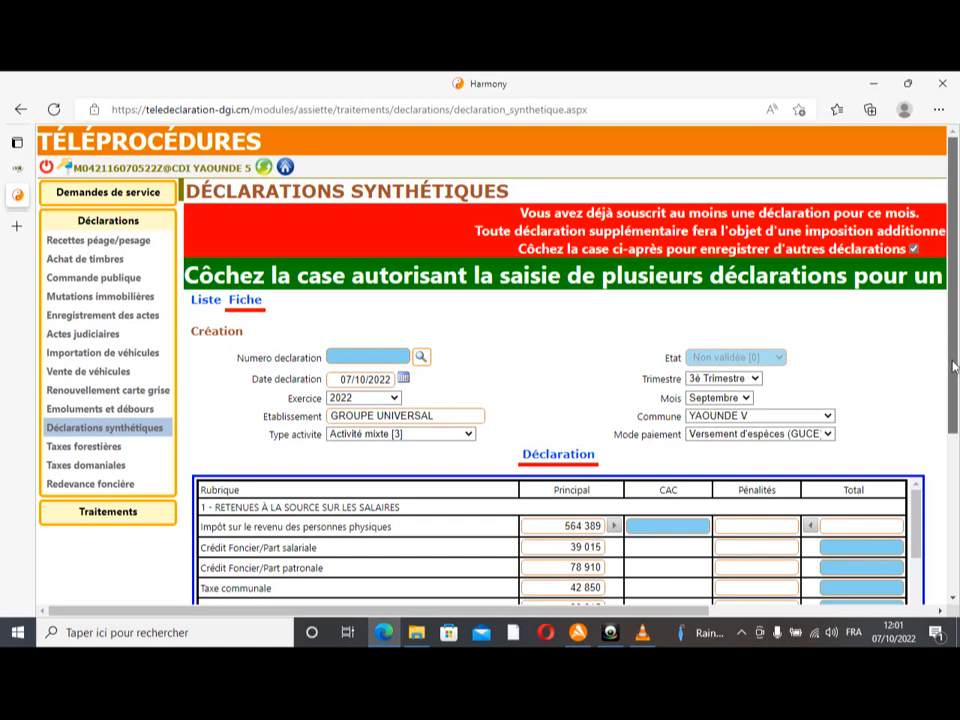
Save the September 2022 declaration with the entered salary withholdings and confirm the save
scroll(953, 367, "down", 3)
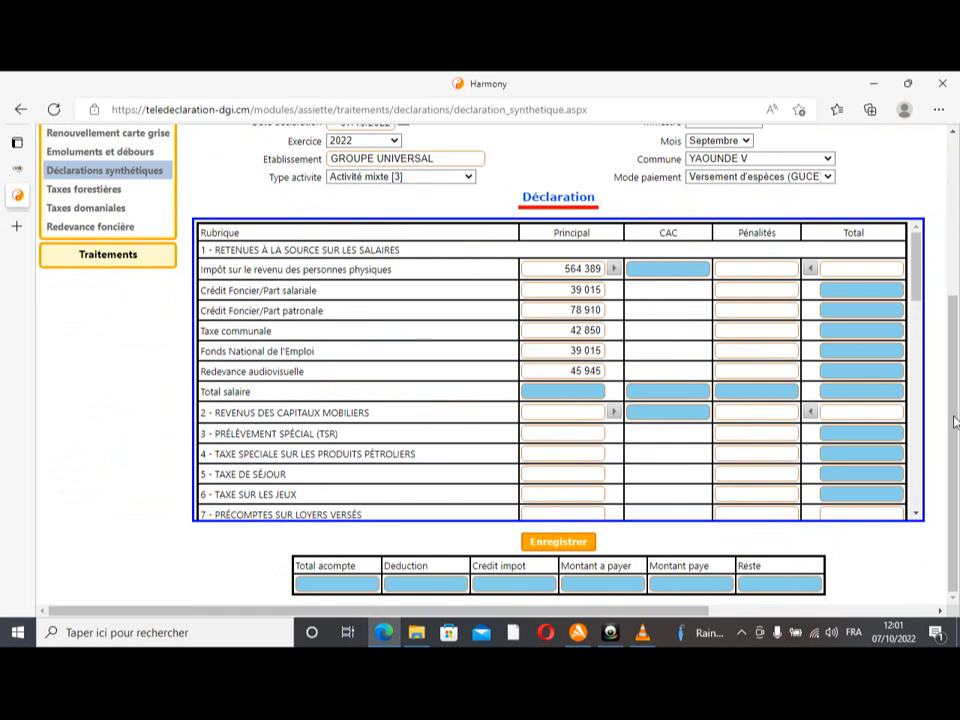
scroll(953, 420, "up", 3)
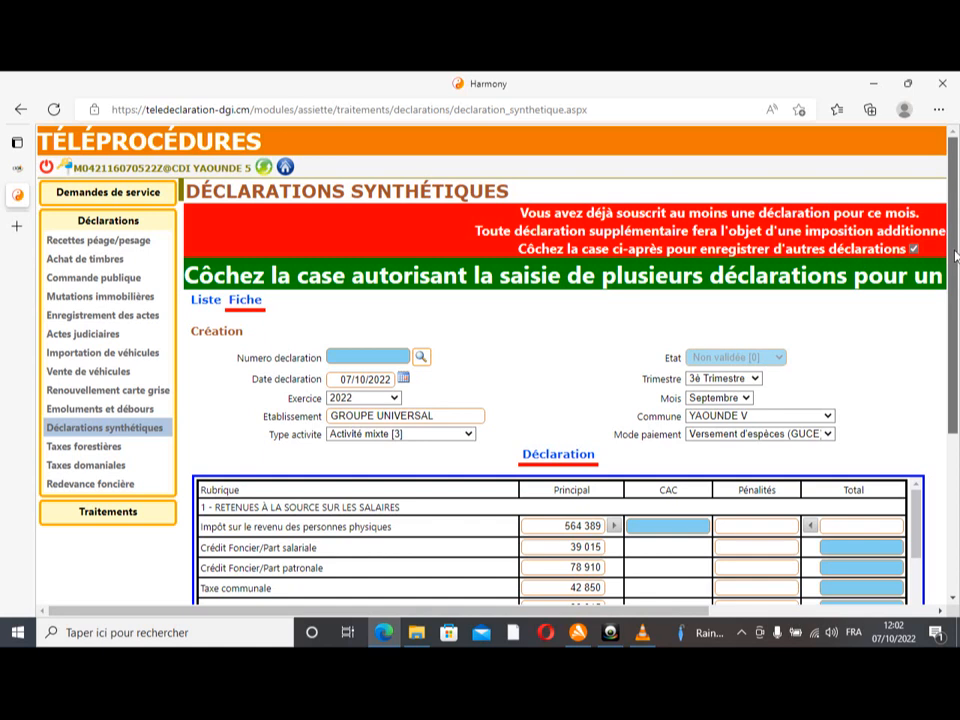
left_click_drag(955, 260, 956, 462)
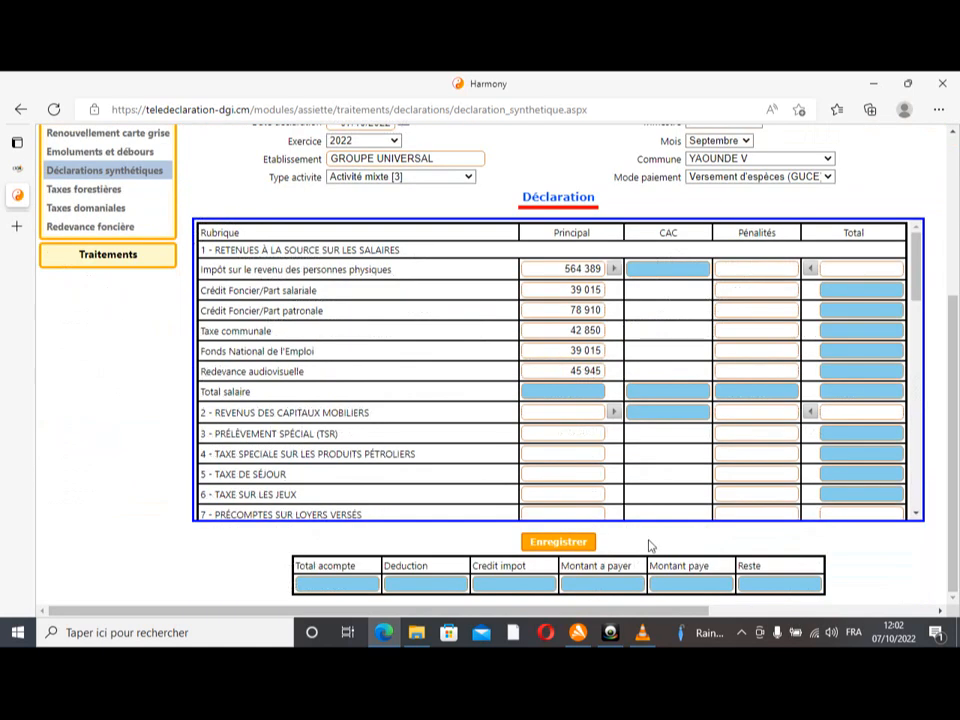
left_click(567, 546)
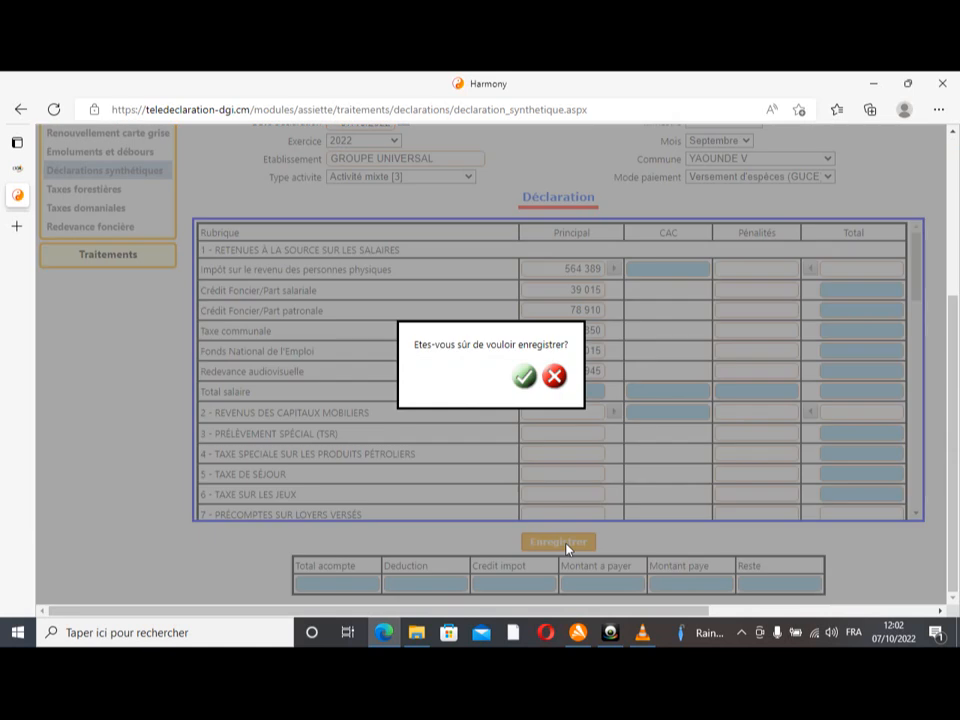
left_click(524, 377)
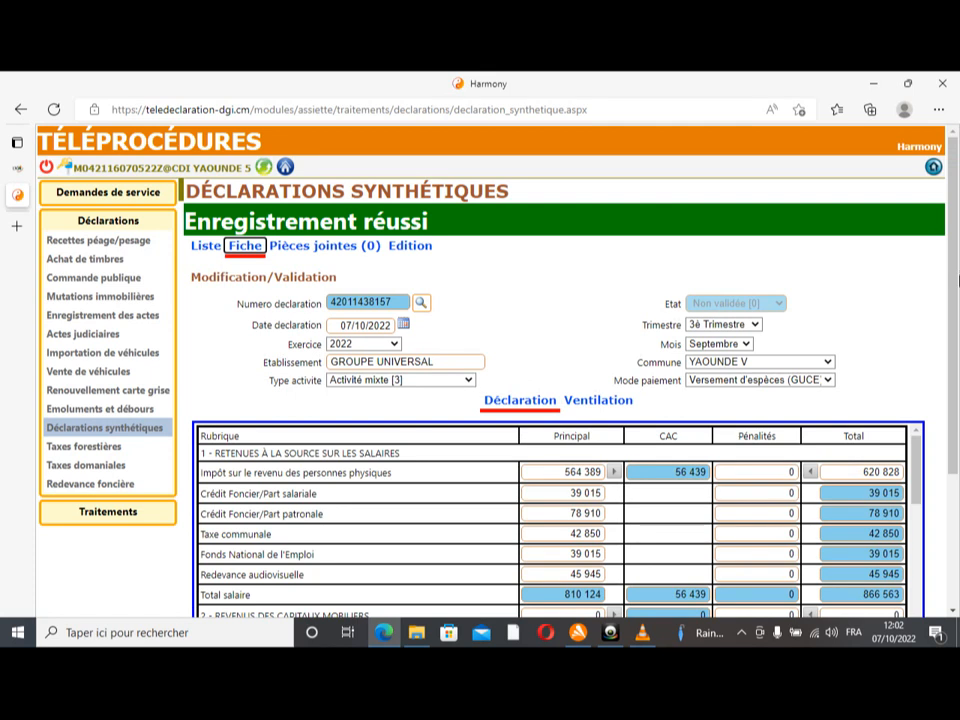
Review the saved declaration's calculated amounts, amount payable and sending option, and view its Edition section
scroll(958, 280, "down", 3)
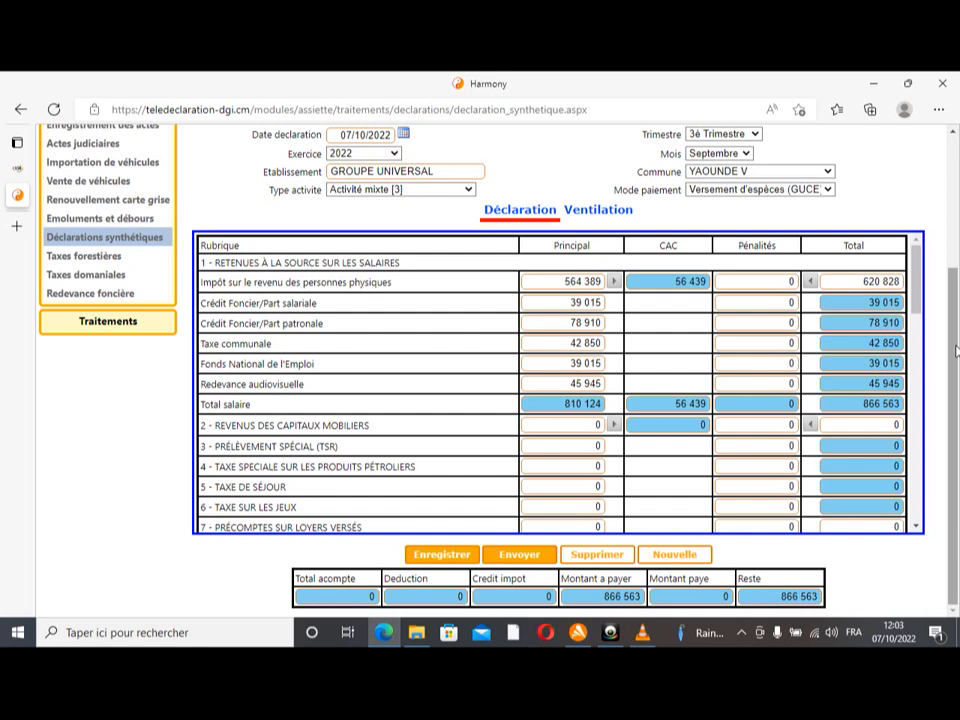
scroll(957, 350, "up", 2)
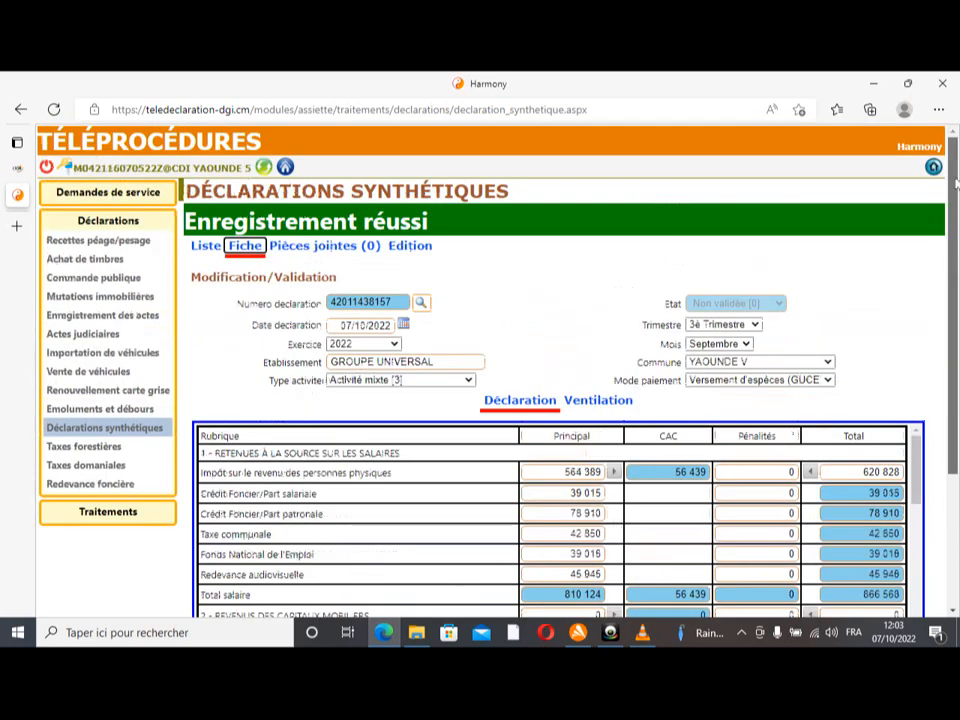
left_click(407, 246)
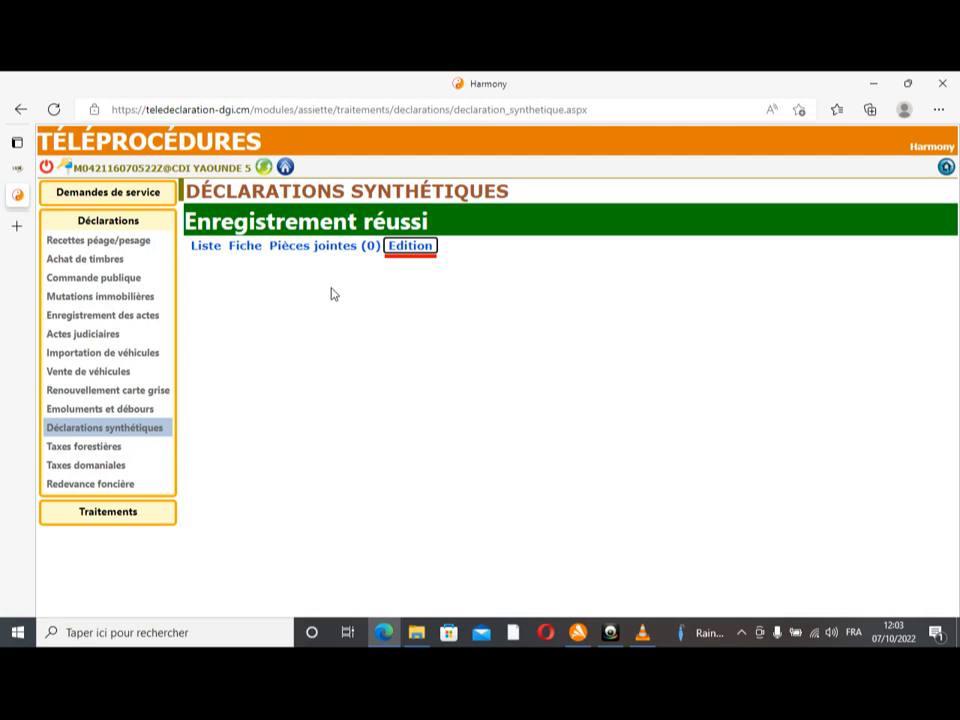
left_click(249, 247)
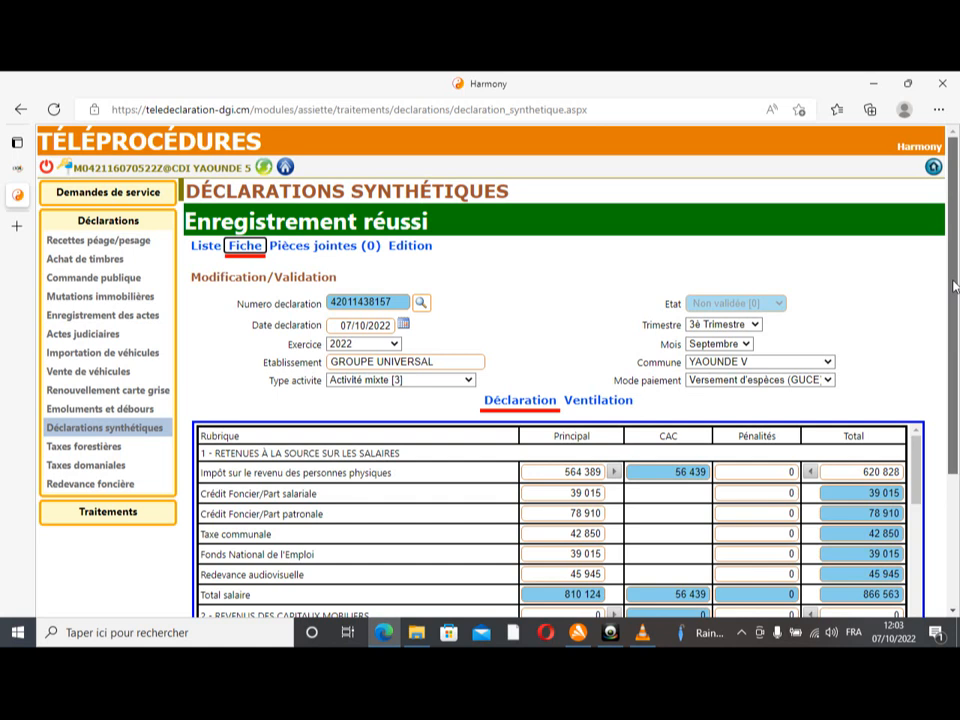
left_click_drag(957, 289, 957, 473)
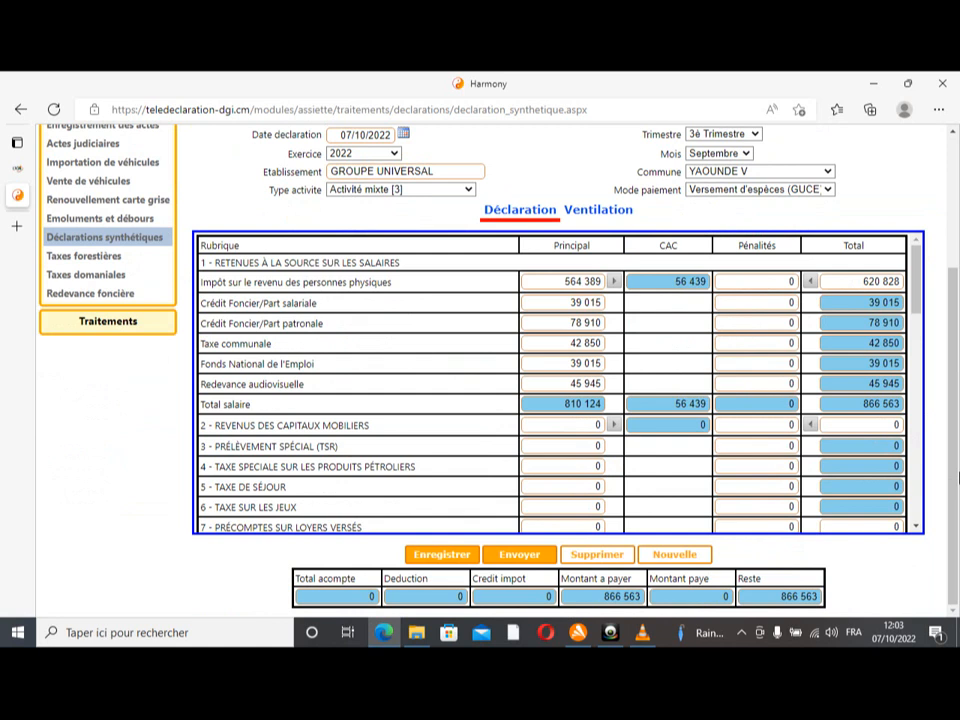
left_click(513, 556)
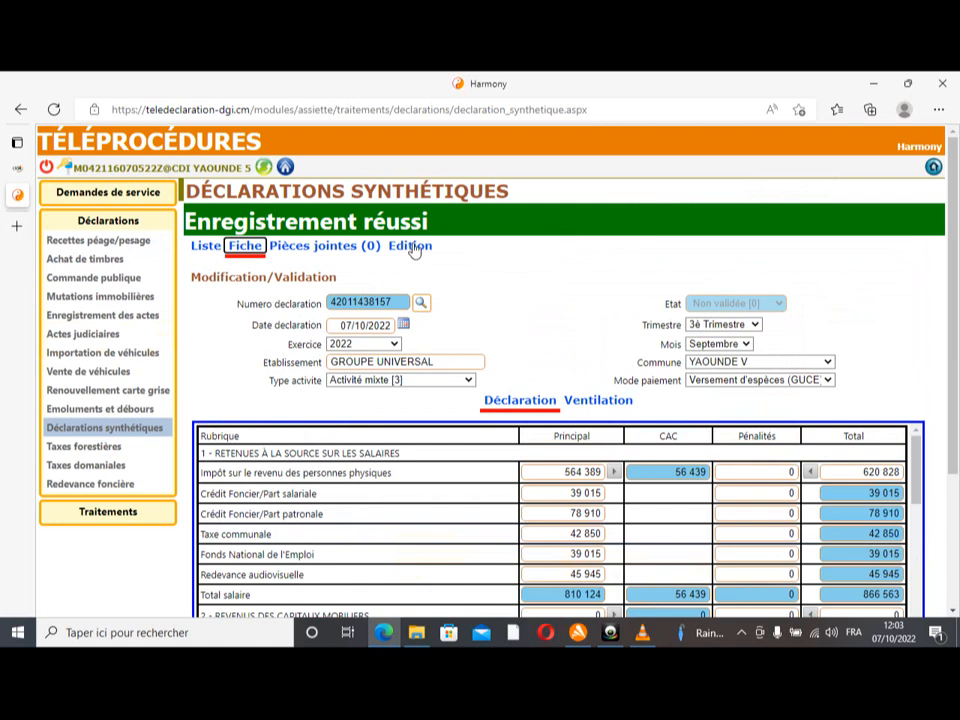
left_click(411, 246)
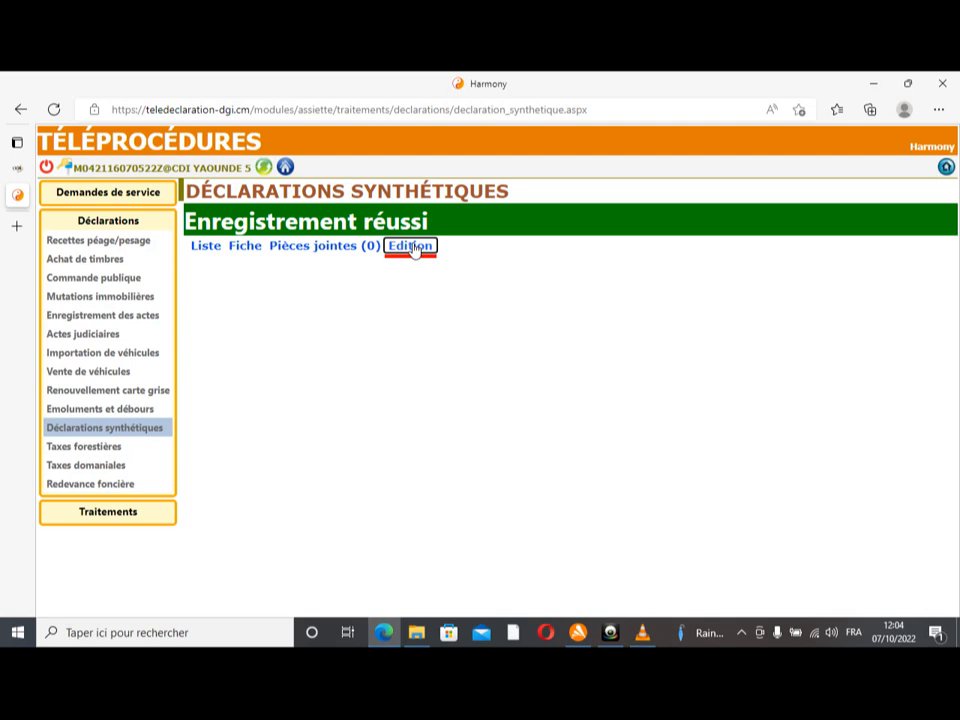
left_click(870, 87)
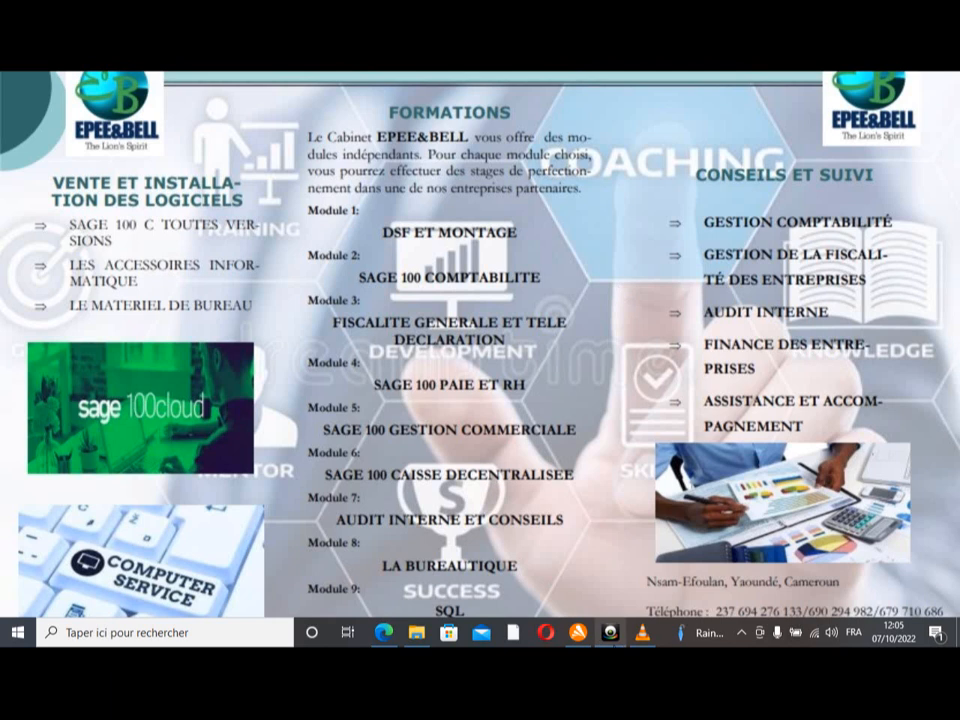
left_click(617, 640)
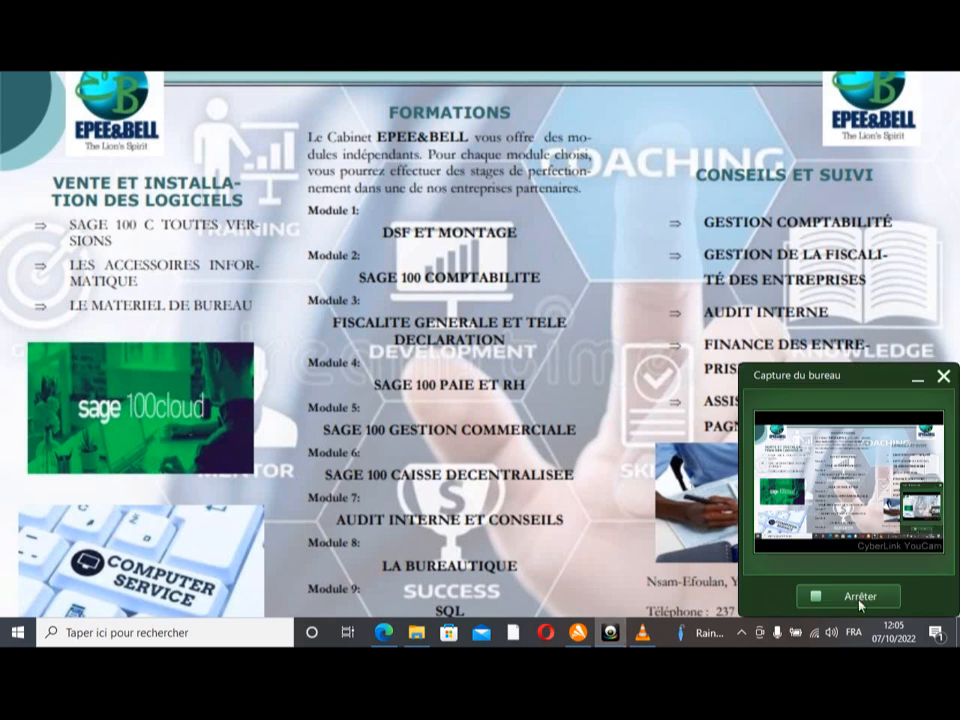